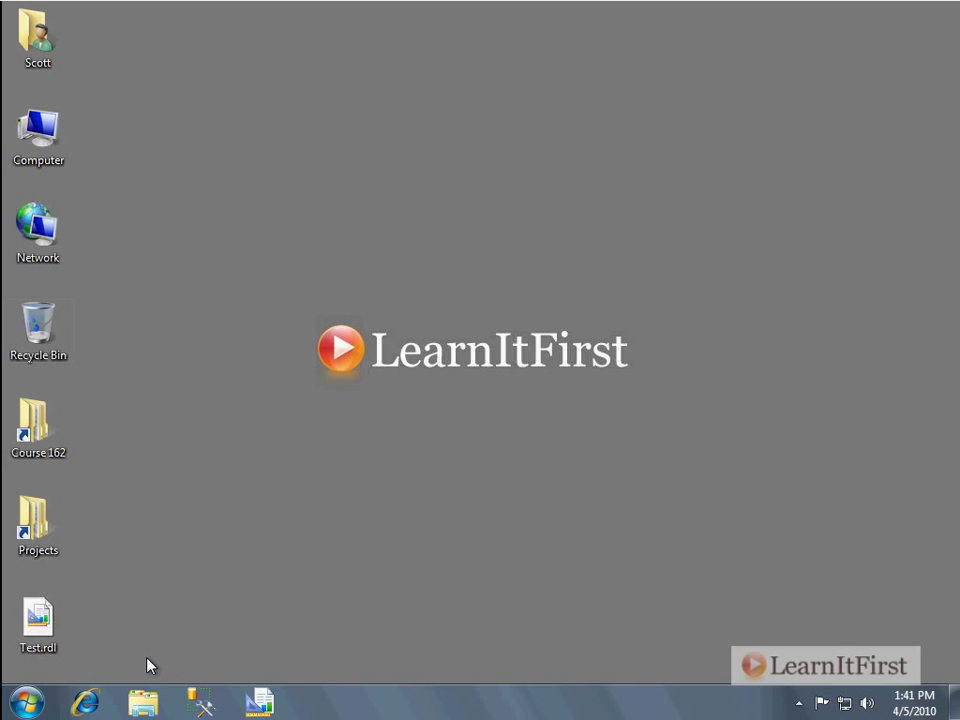
Step: Drag Test.rdl to the Recycle Bin and launch Report Builder from the taskbar
left_click_drag(30, 596, 40, 322)
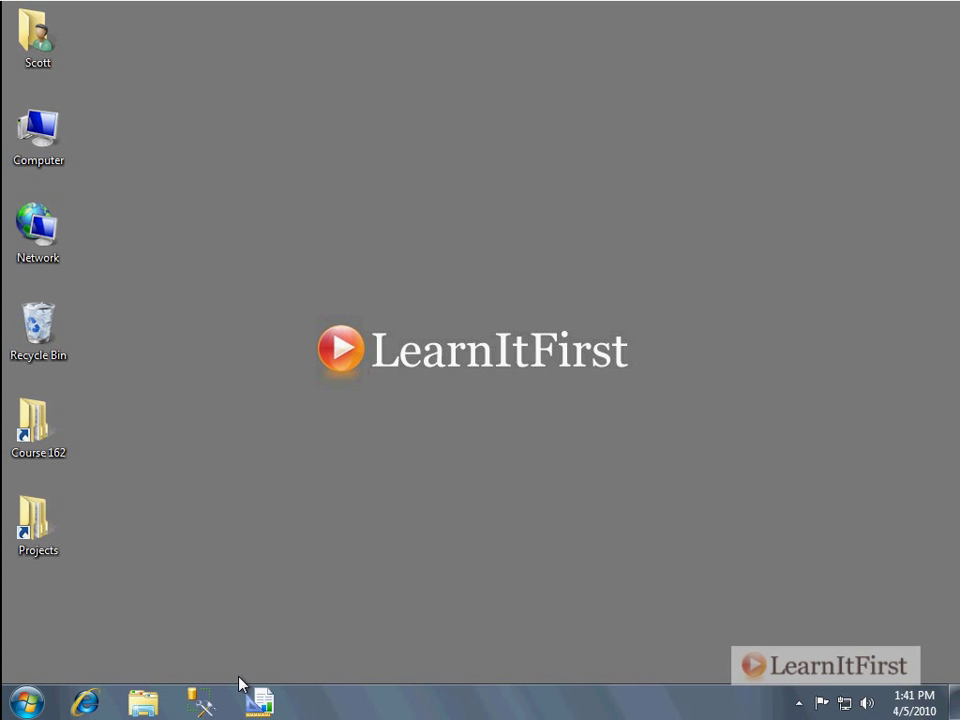
left_click(259, 702)
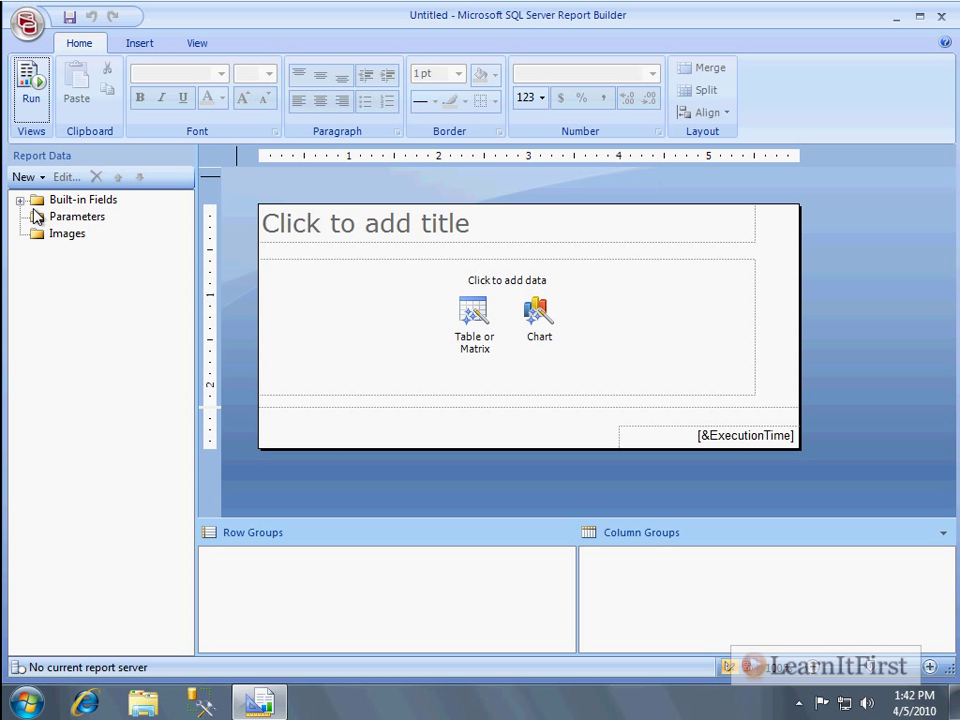
Step: Add data source DataSource1 using the shared Test connection on the report server
left_click(24, 177)
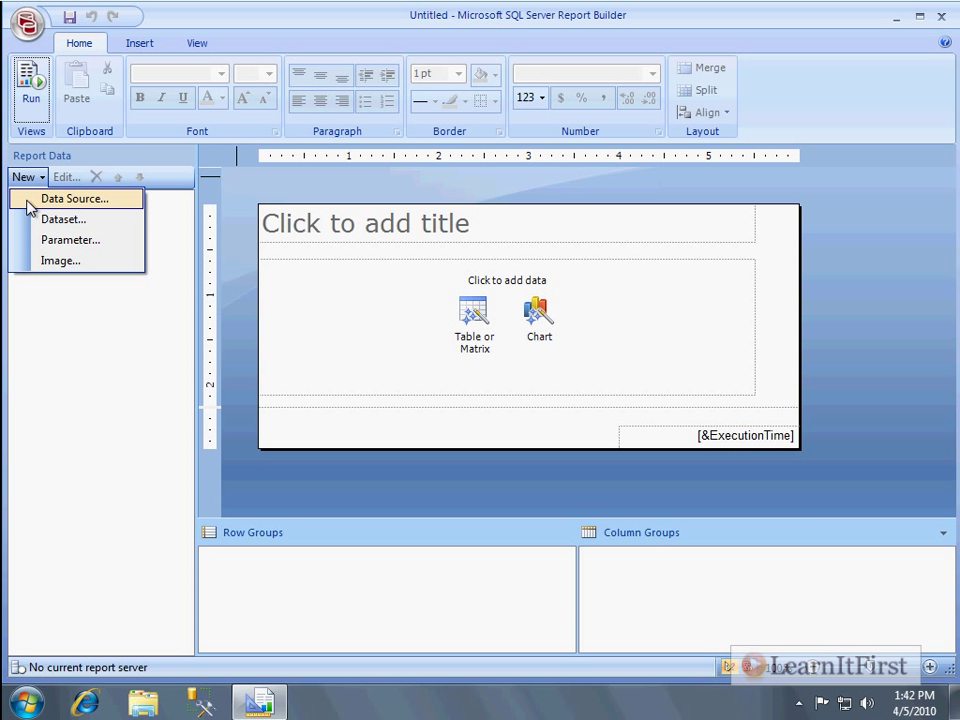
left_click(29, 202)
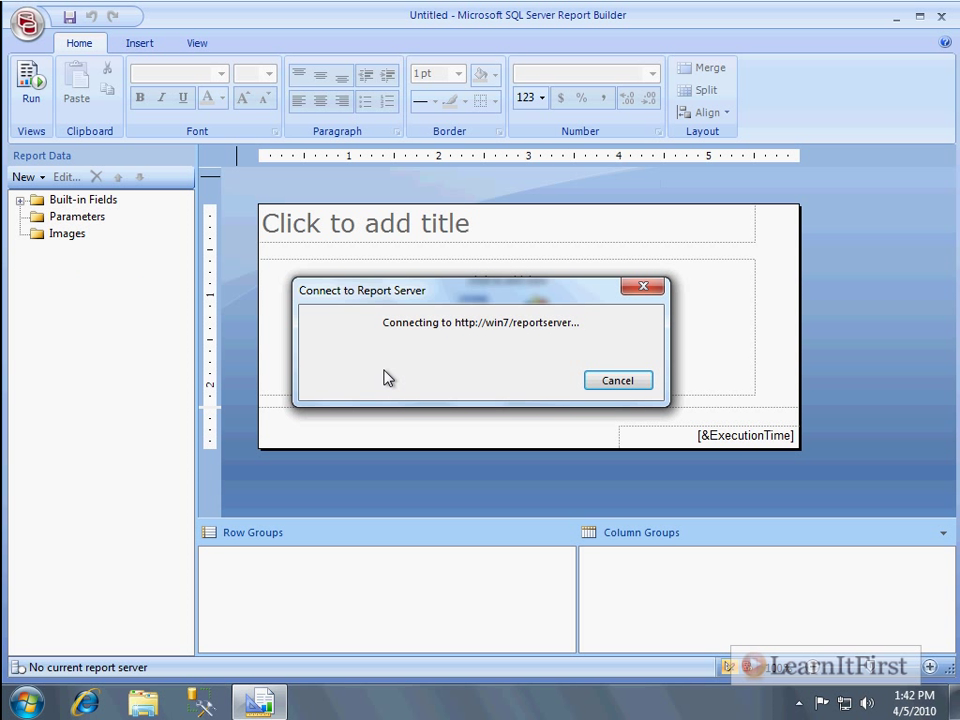
left_click(409, 334)
left_click(670, 552)
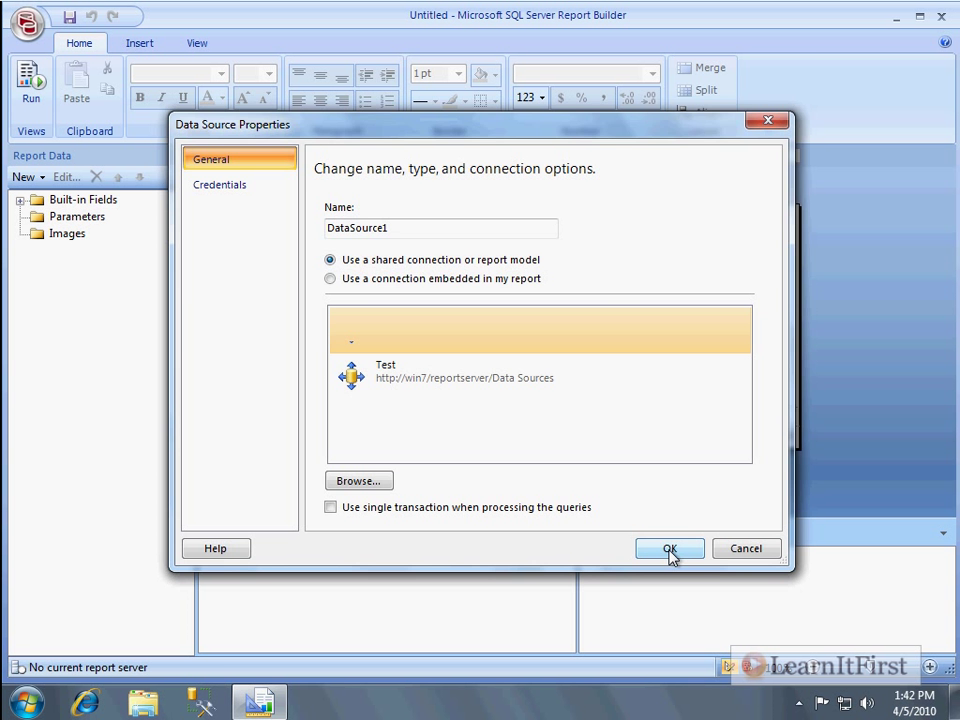
Step: Add parameter Color with the prompt 'Please select which color(s) to view'
right_click(101, 218)
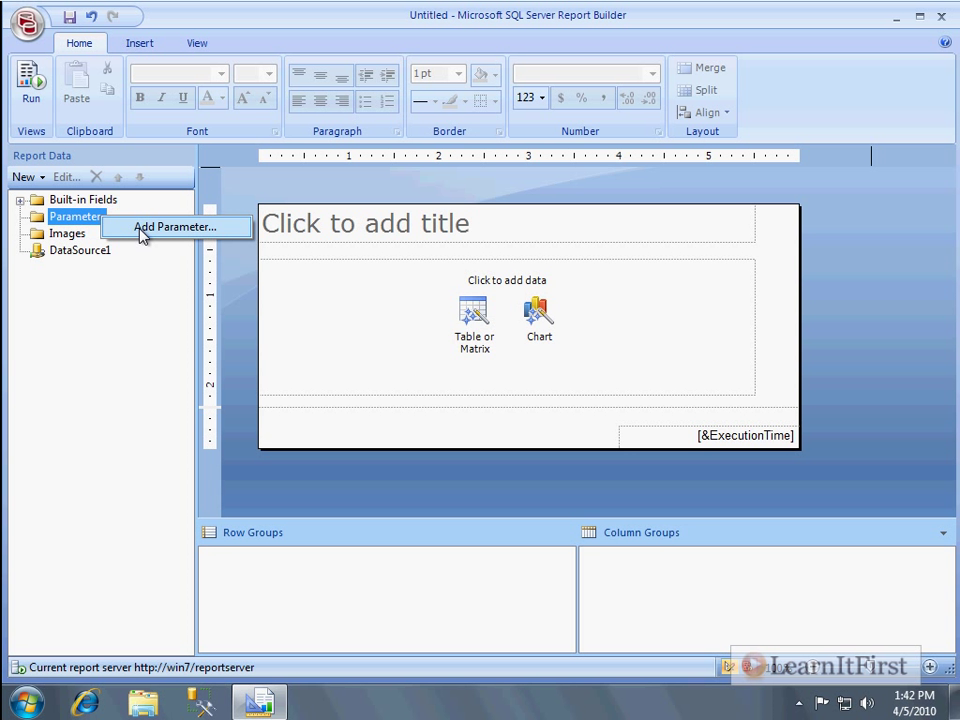
left_click(140, 227)
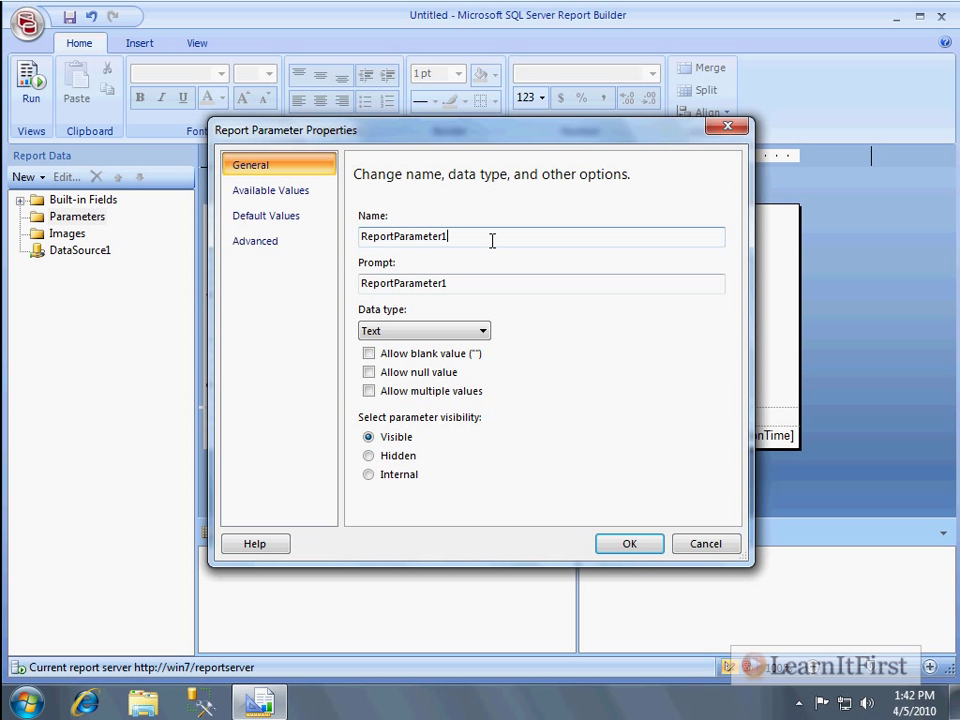
type("Color")
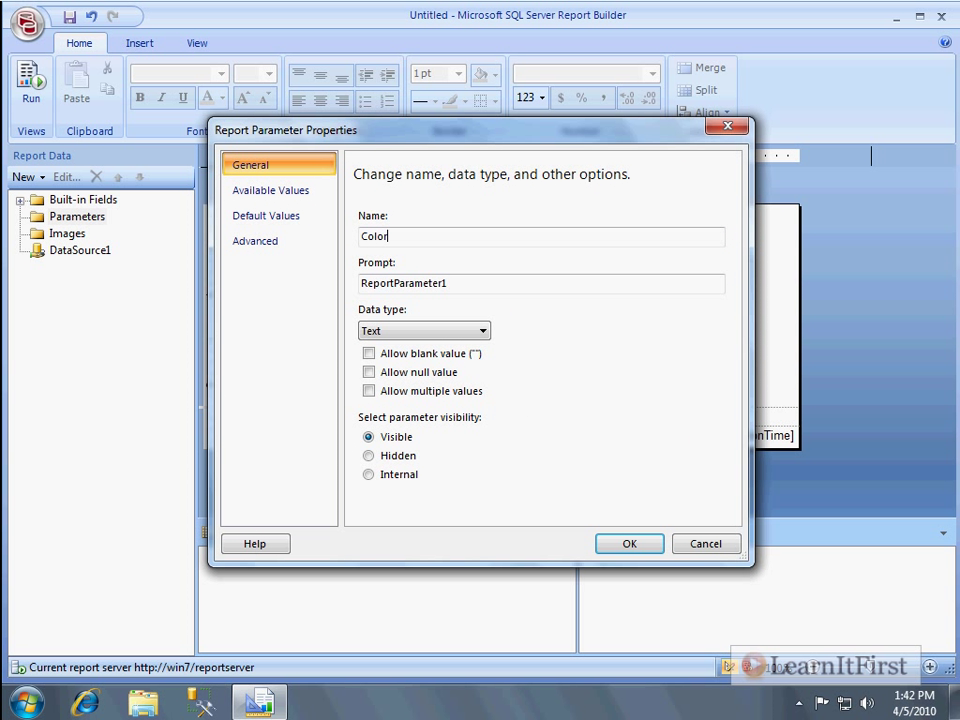
key("Tab")
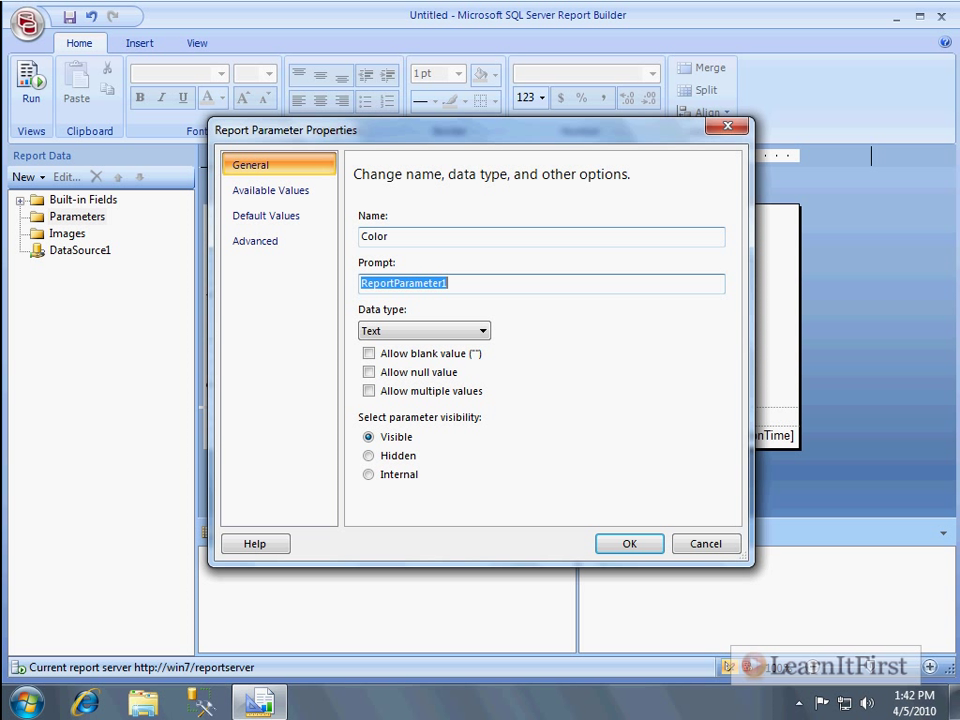
type("Please se")
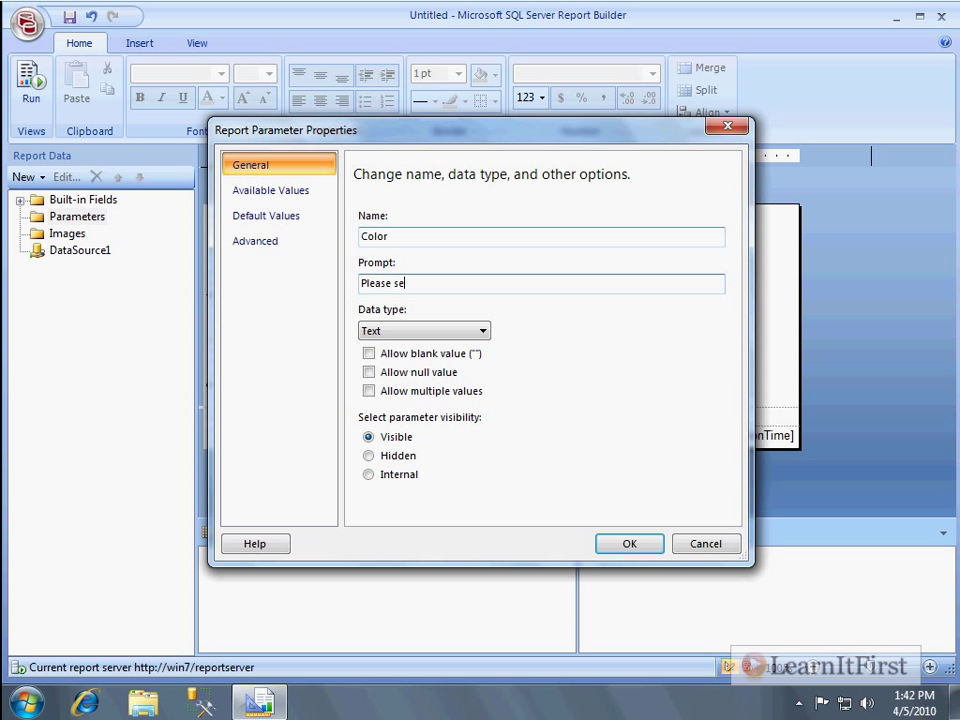
type("lect which color(s) to view")
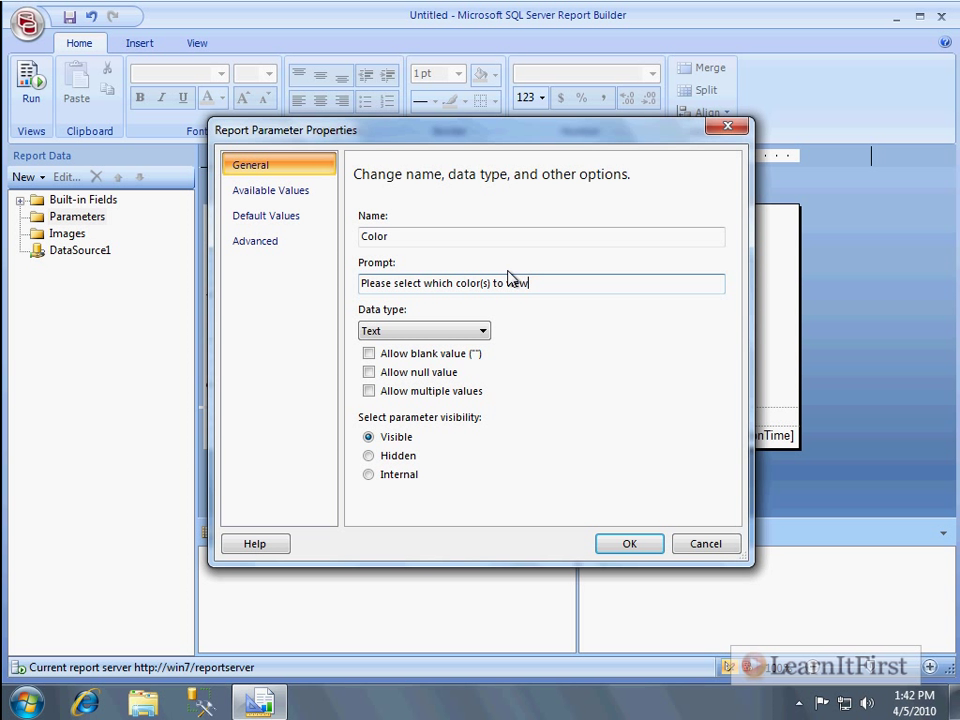
left_click(625, 548)
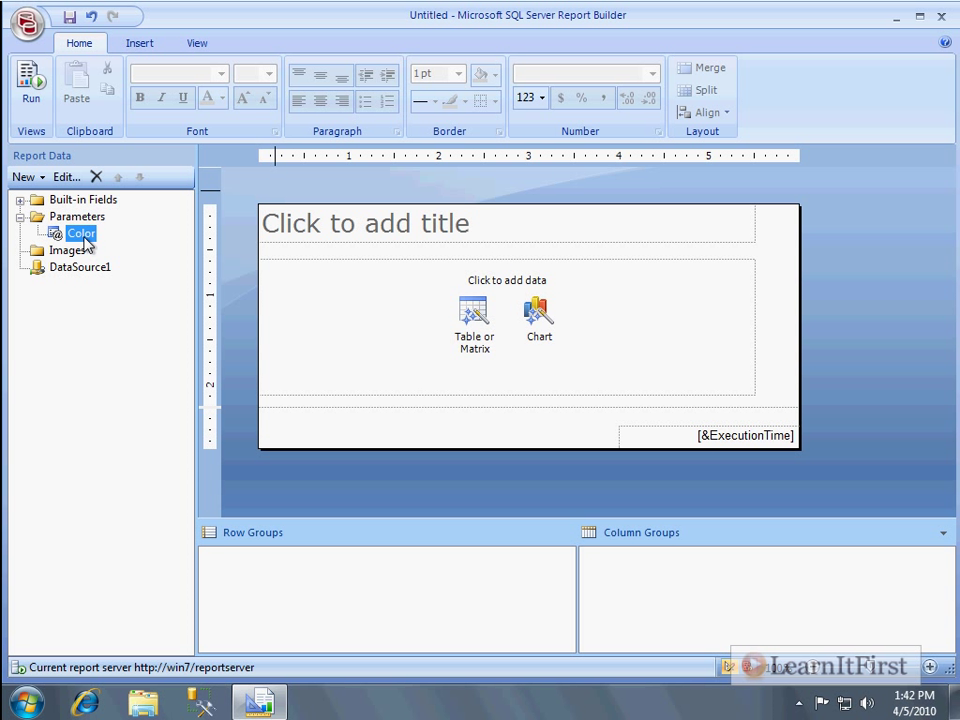
Step: Create a new dataset and name it Colors
left_click(22, 177)
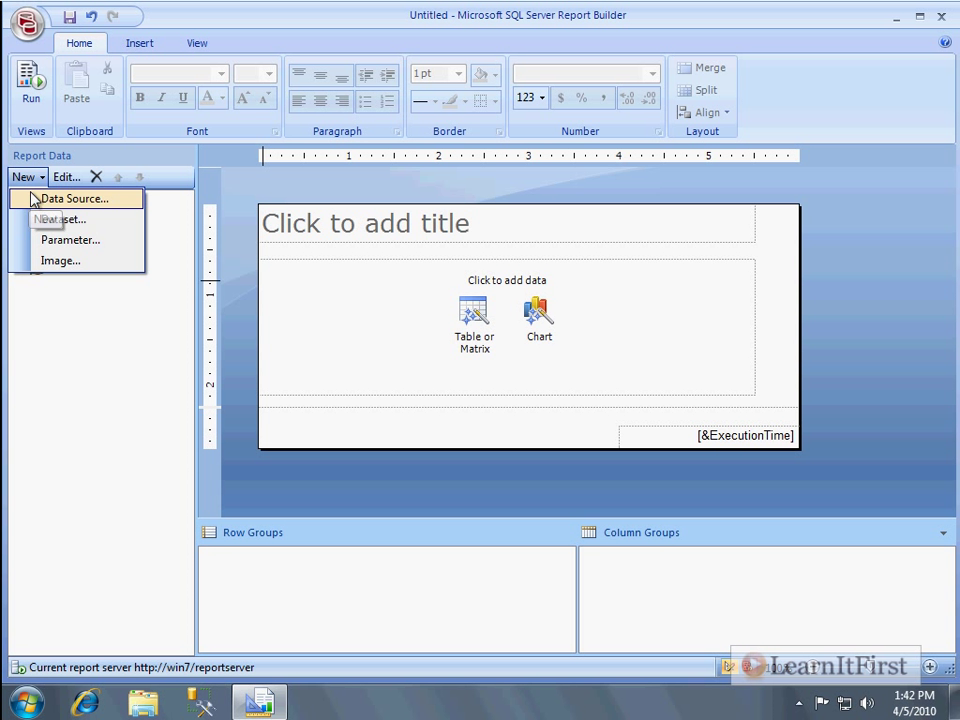
left_click(70, 220)
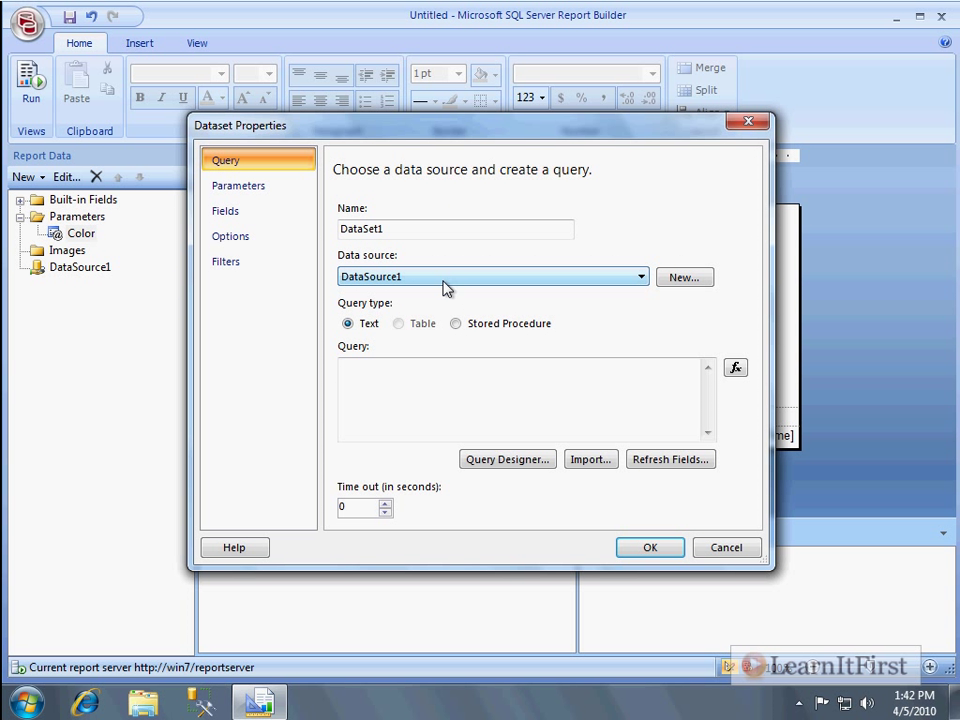
left_click(422, 221)
double_click(422, 221)
type("Colors")
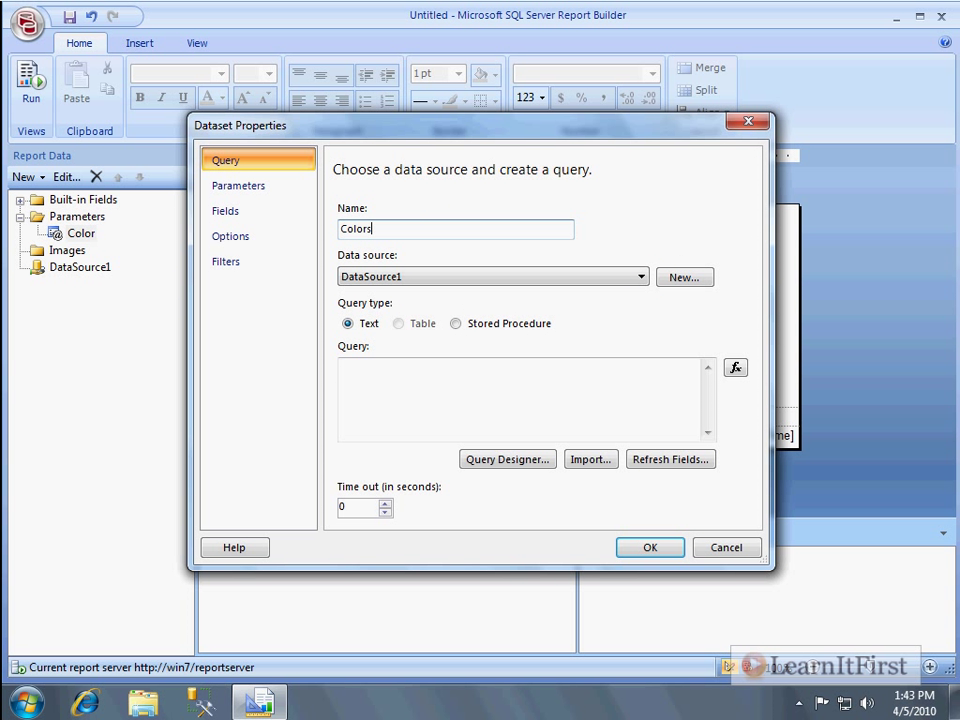
Step: Give it the query SELECT DISTINCT Color FROM SalesLT.Product ORDER BY Color and save it
left_click(491, 394)
type("SELEC")
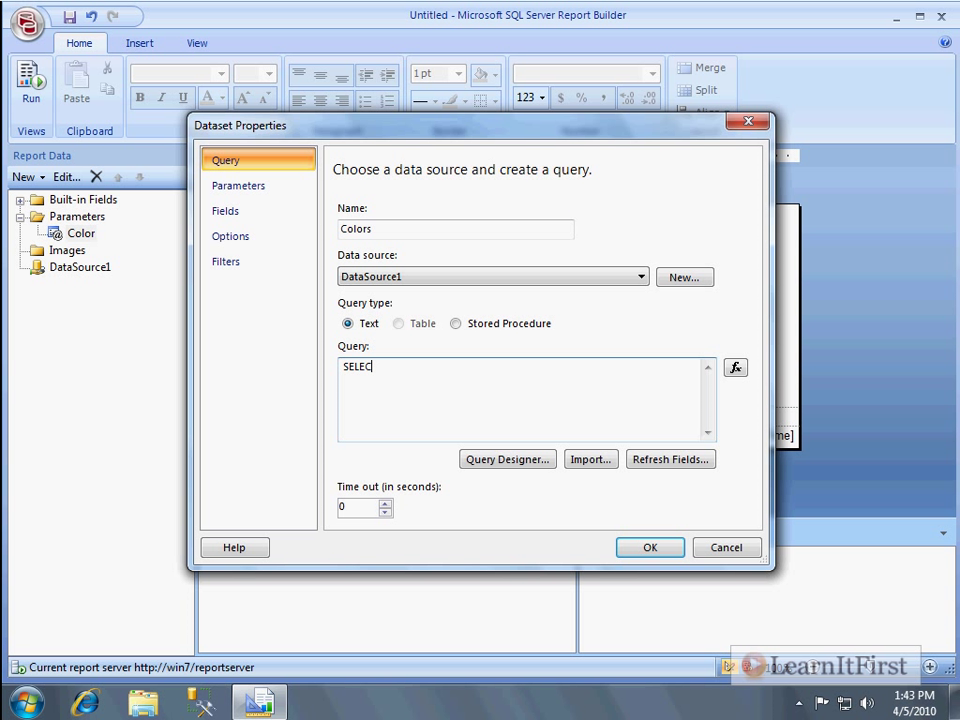
type("T DISTINCT Color")
key("Return")
type("FROM SalesL")
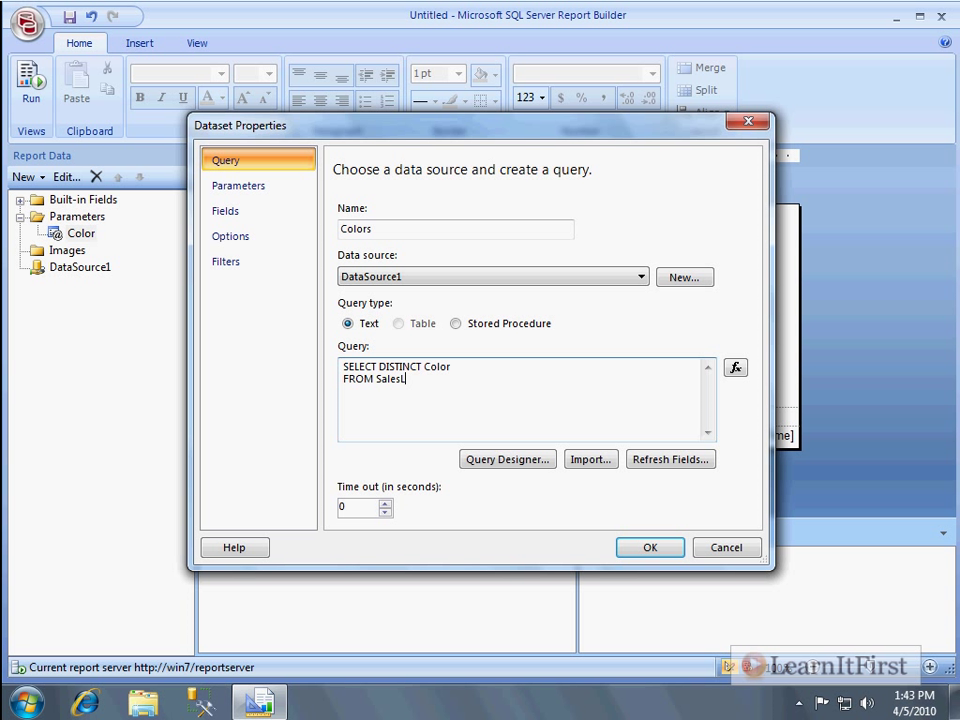
type("T.Product")
key("Return")
type("ORDER BY Color")
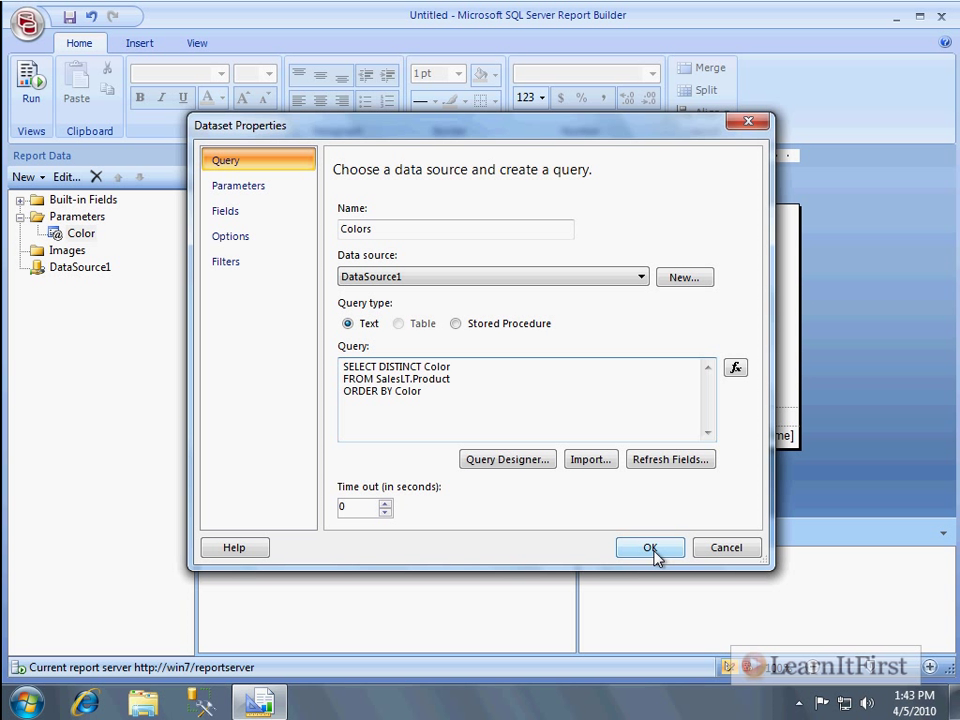
left_click(653, 556)
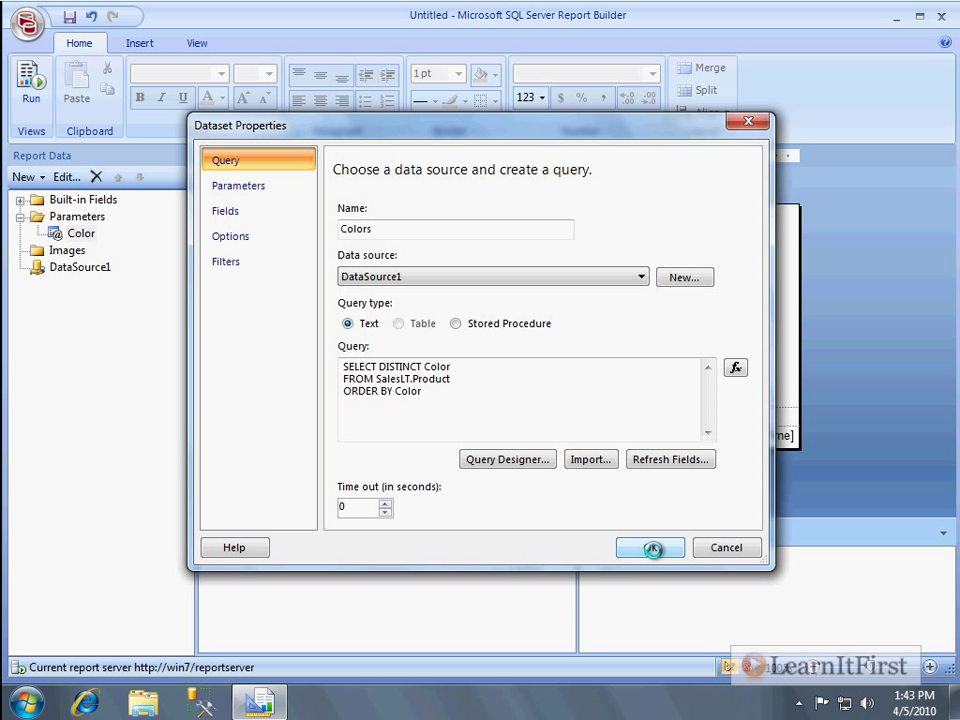
left_click(80, 234)
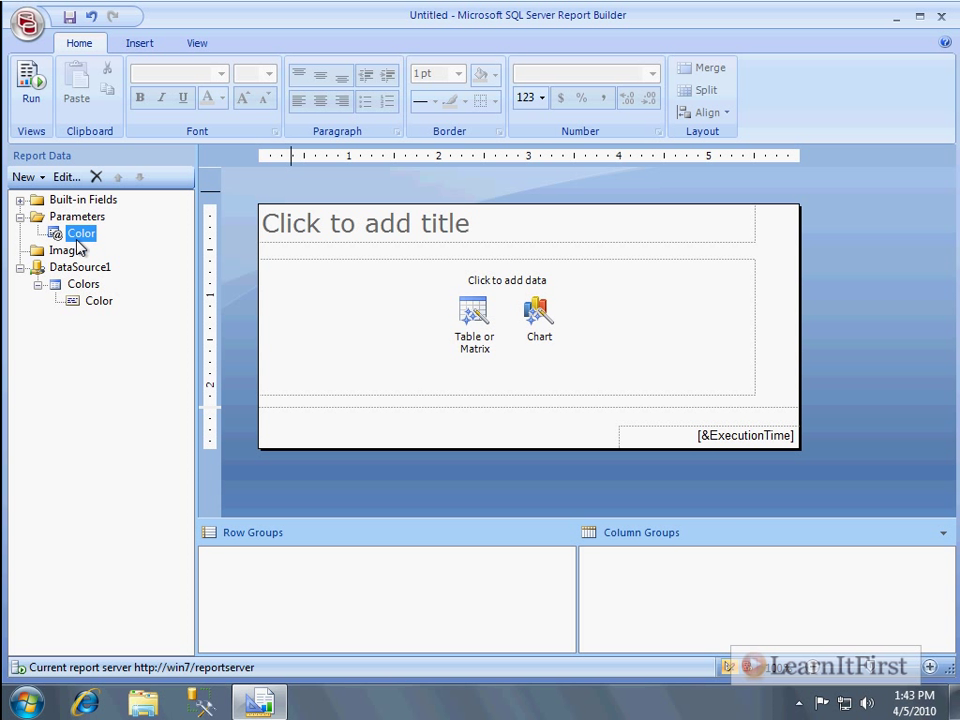
Step: In the Color parameter's Available Values, choose Get values from a query
double_click(80, 233)
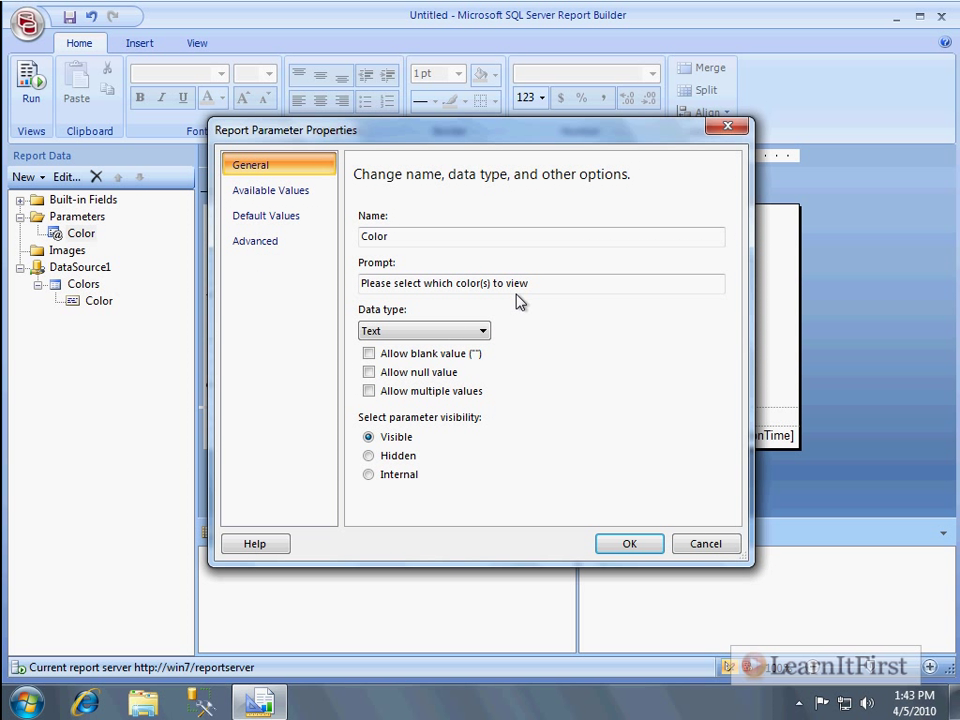
left_click(305, 201)
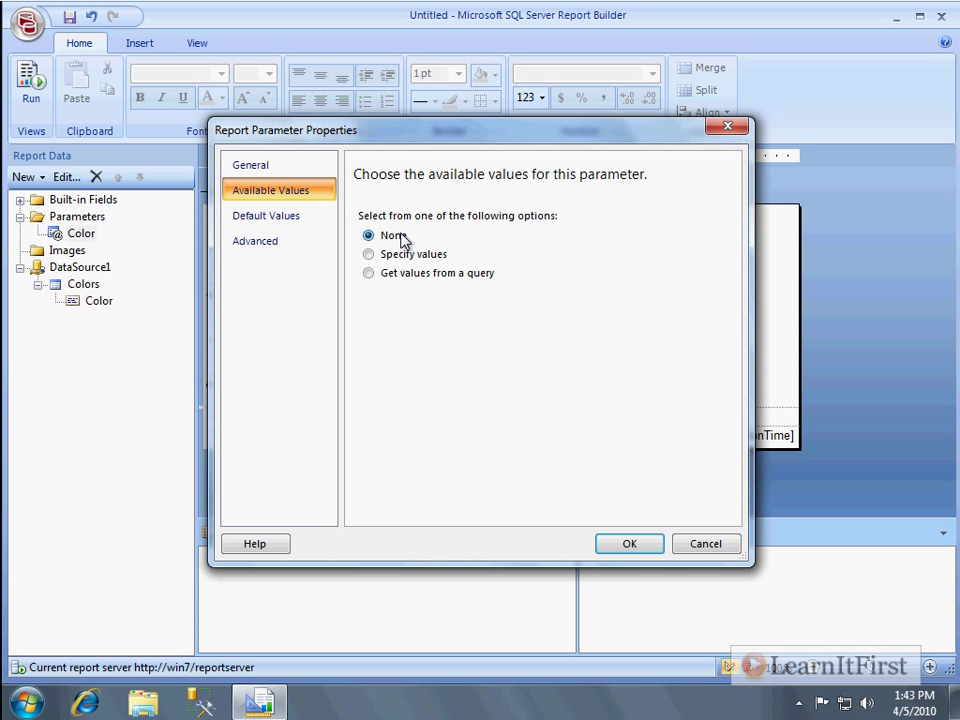
left_click(399, 276)
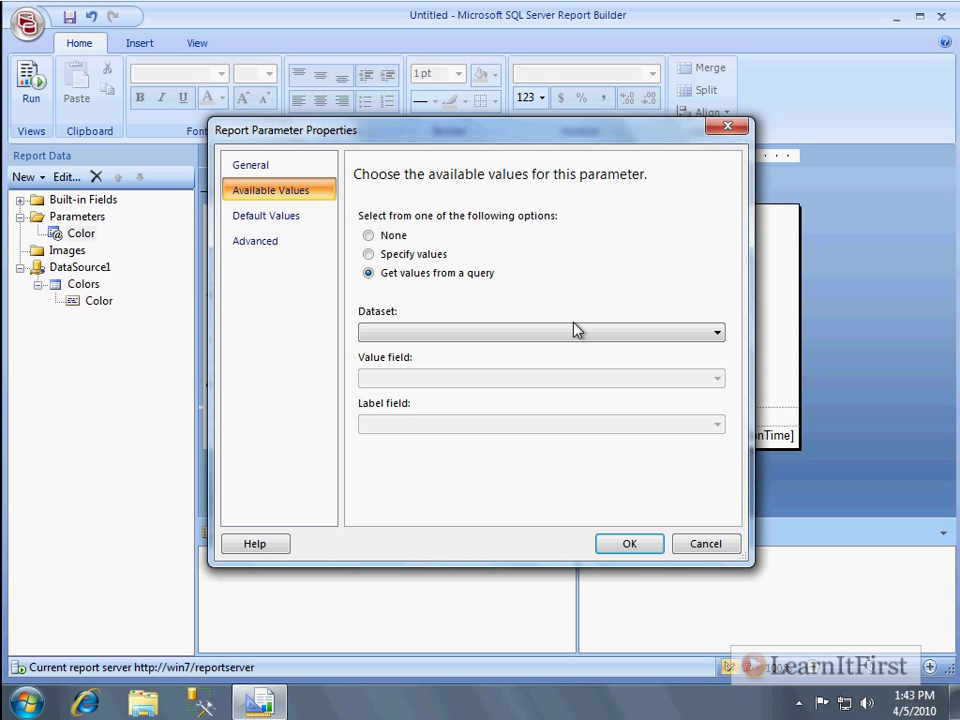
left_click(385, 235)
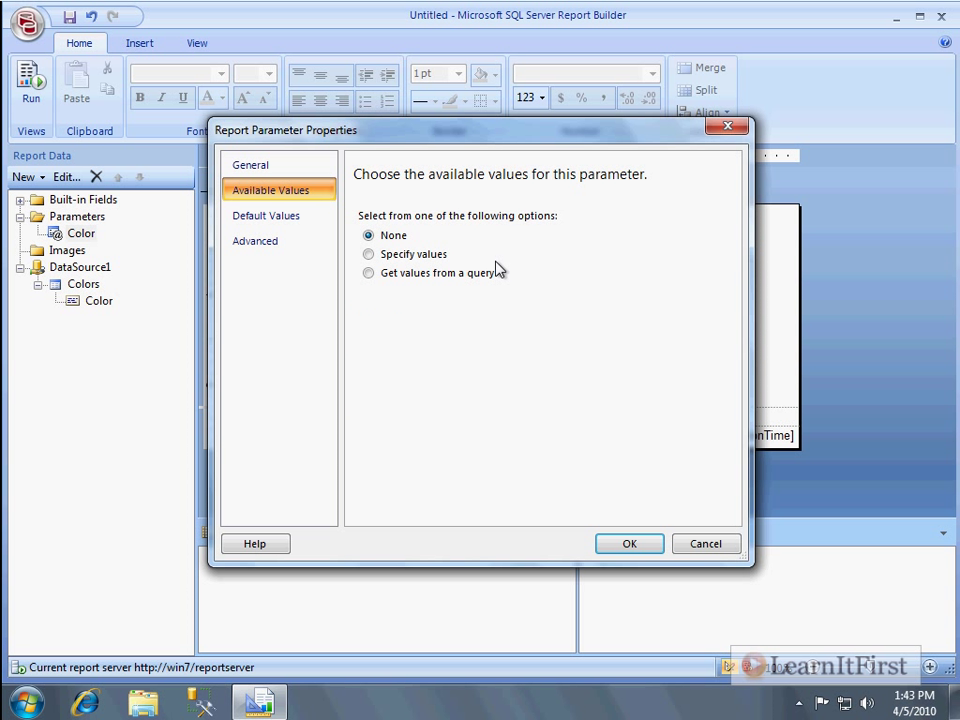
left_click(430, 257)
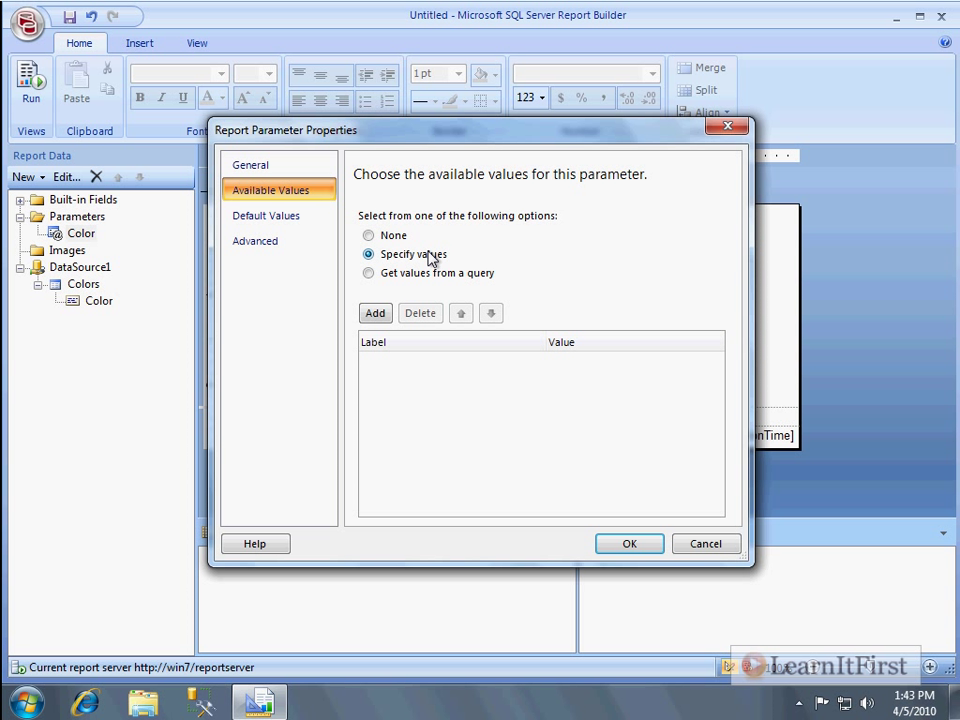
left_click(369, 273)
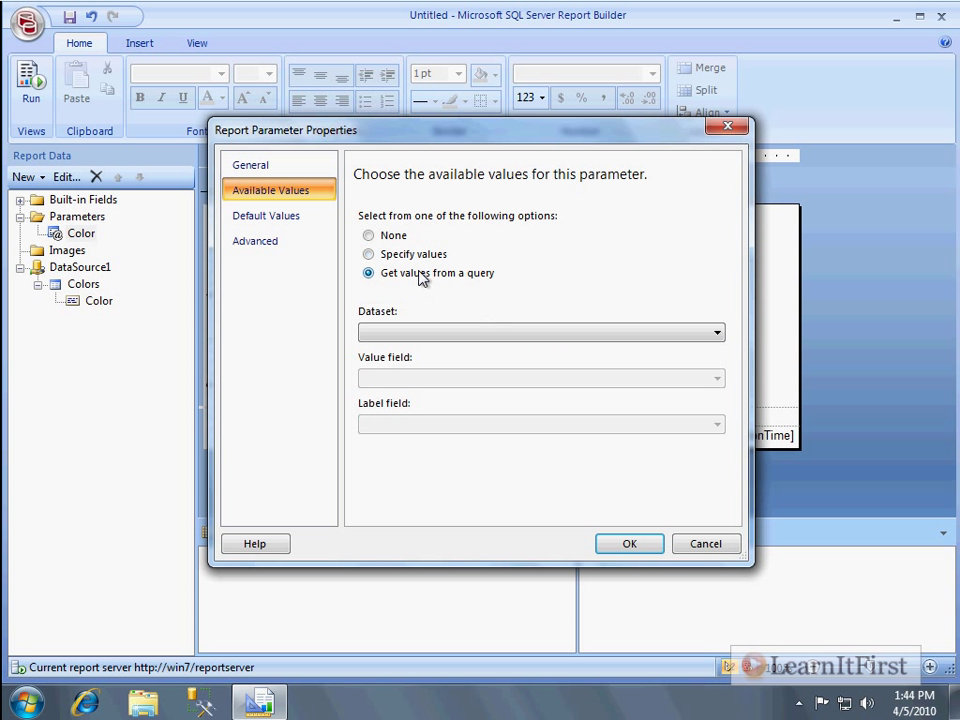
Step: Set the dataset to Colors, with Color as both the value field and the label field
left_click(589, 334)
left_click(490, 347)
left_click(436, 378)
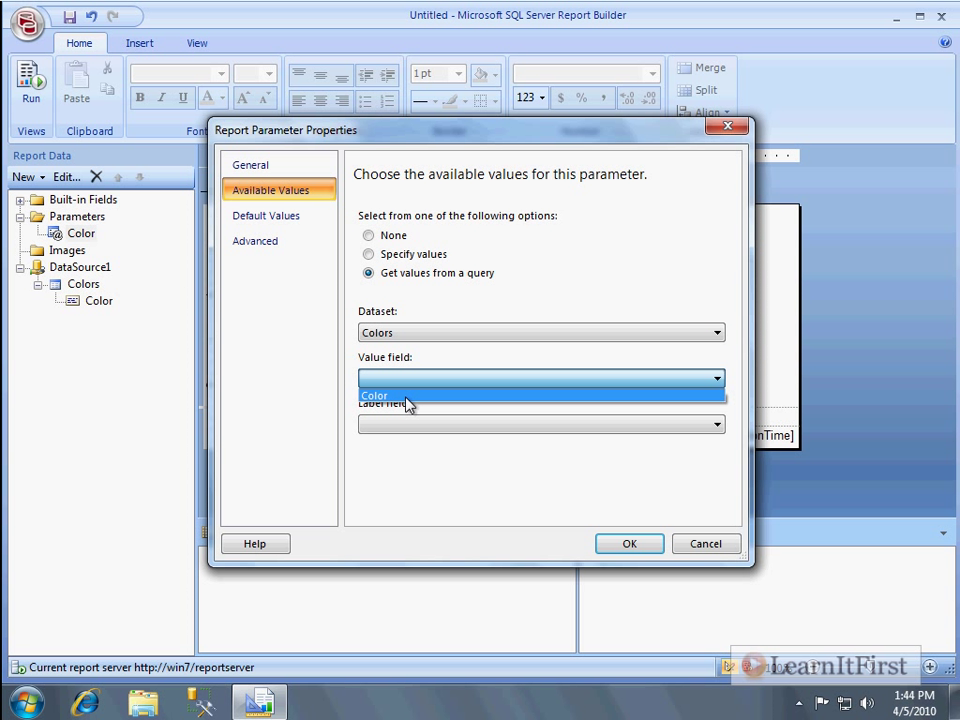
left_click(407, 397)
left_click(431, 424)
left_click(403, 442)
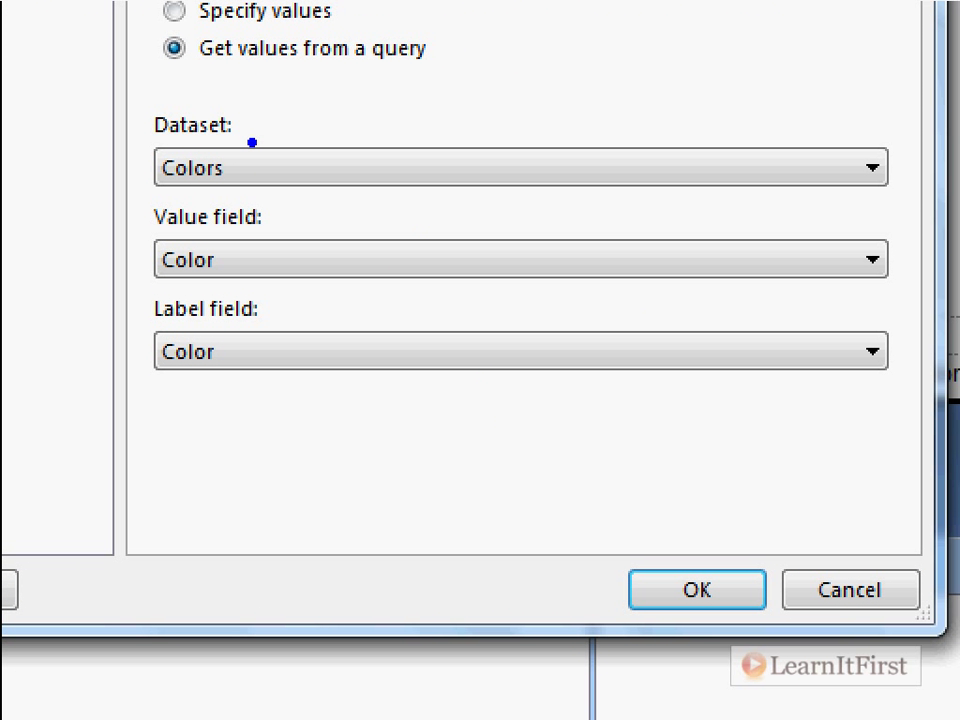
left_click_drag(240, 152, 297, 103)
key("e")
left_click_drag(244, 257, 300, 222)
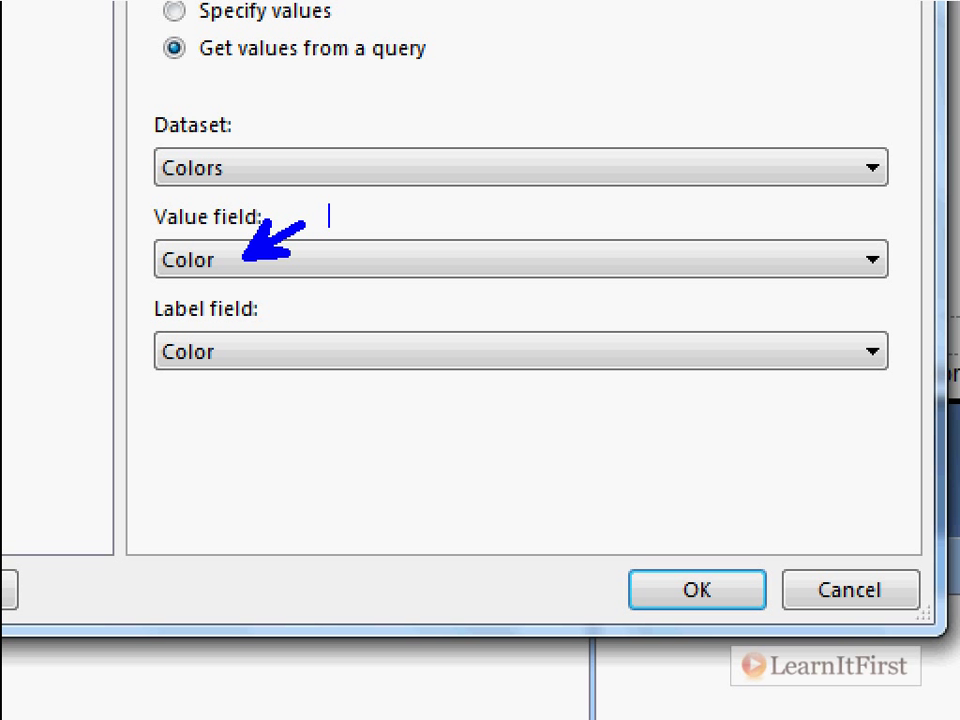
type("What is passed")
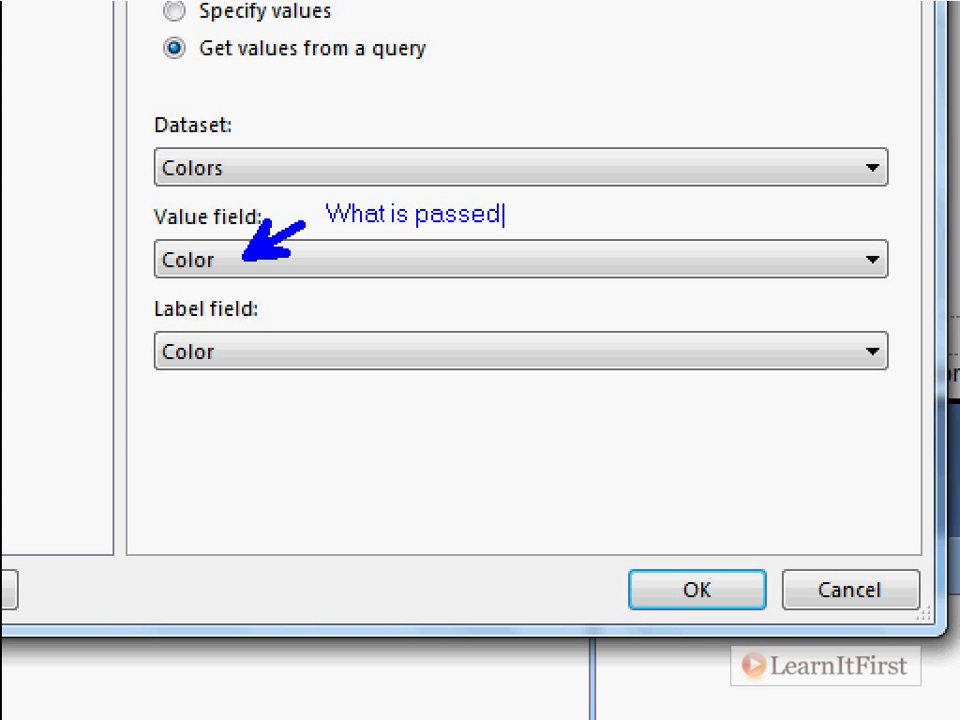
type(" to the query")
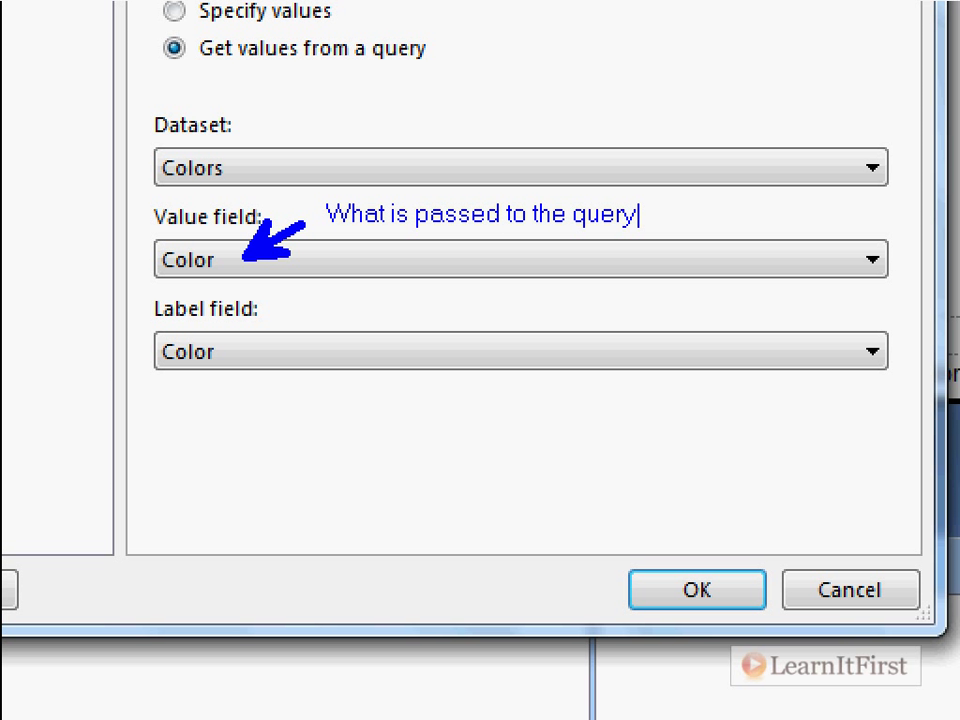
key("Escape")
left_click_drag(272, 306, 318, 282)
type("t")
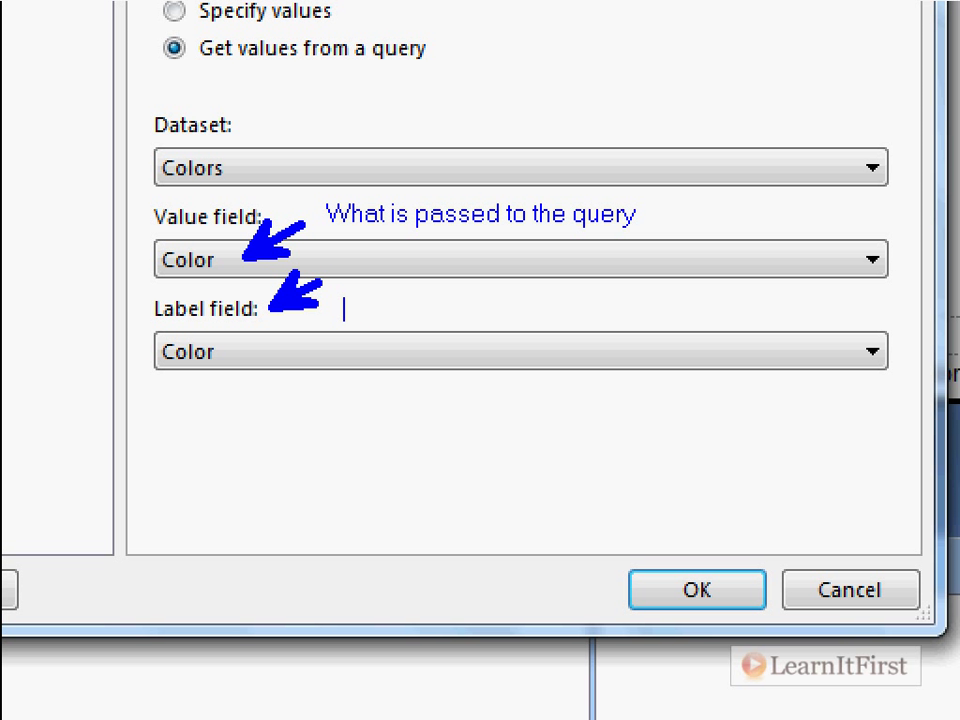
type("What the users")
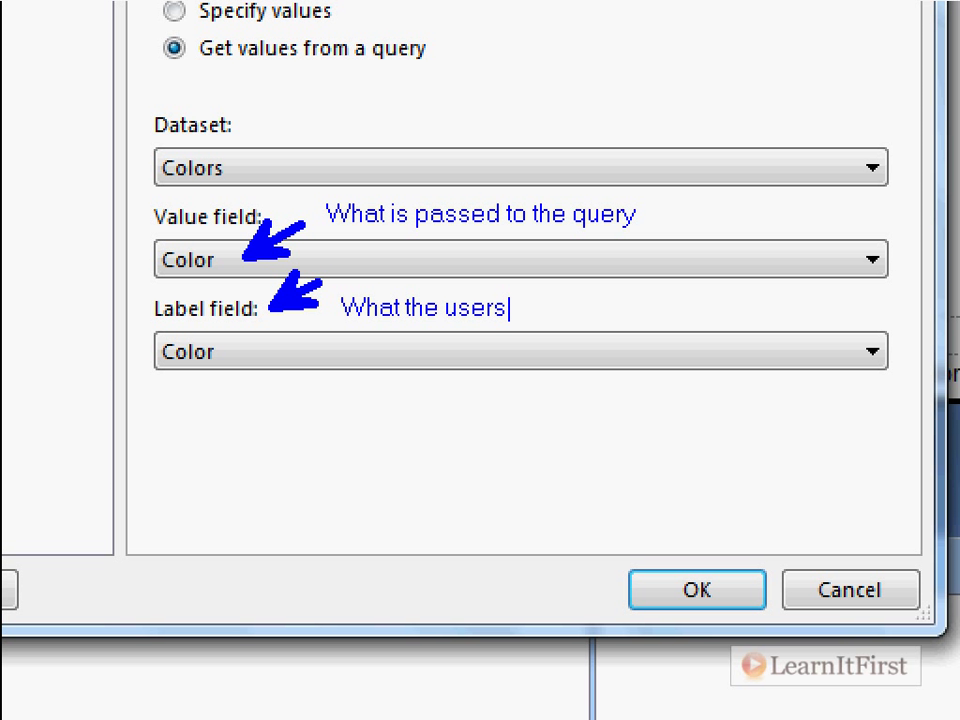
key("BackSpace")
type("sees in the dropdo")
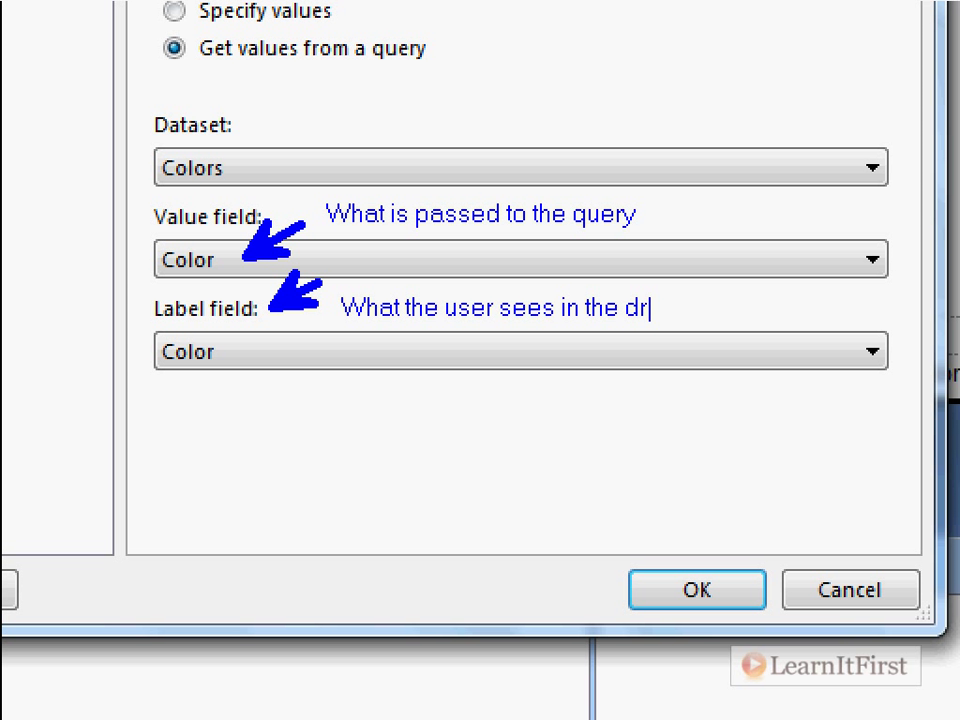
type("wn list")
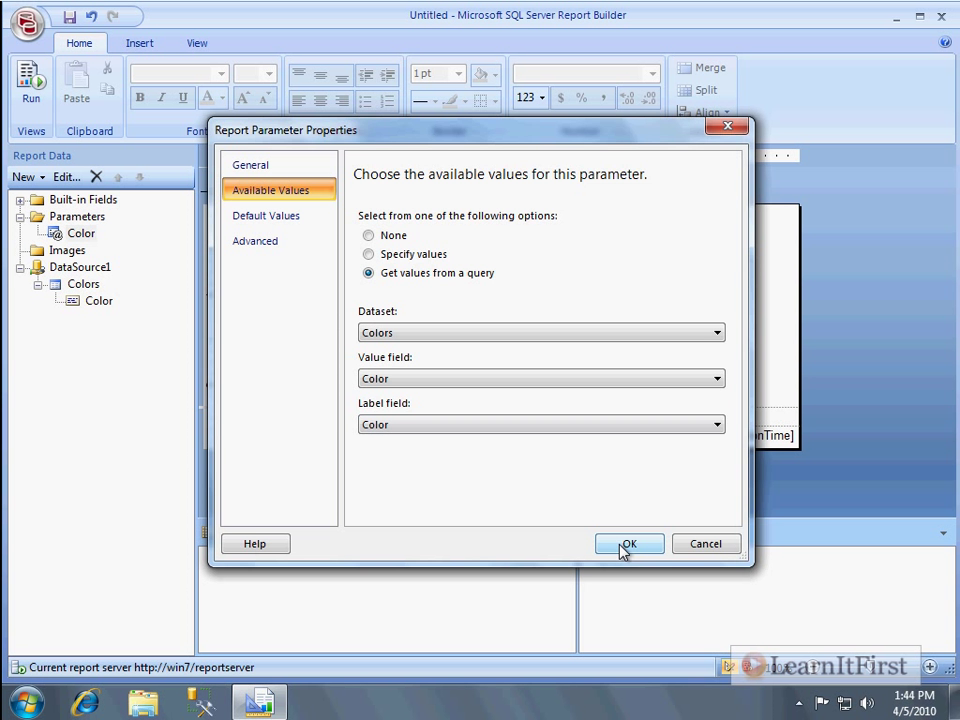
Step: Confirm the parameter settings and start a new dataset named Products
left_click(627, 545)
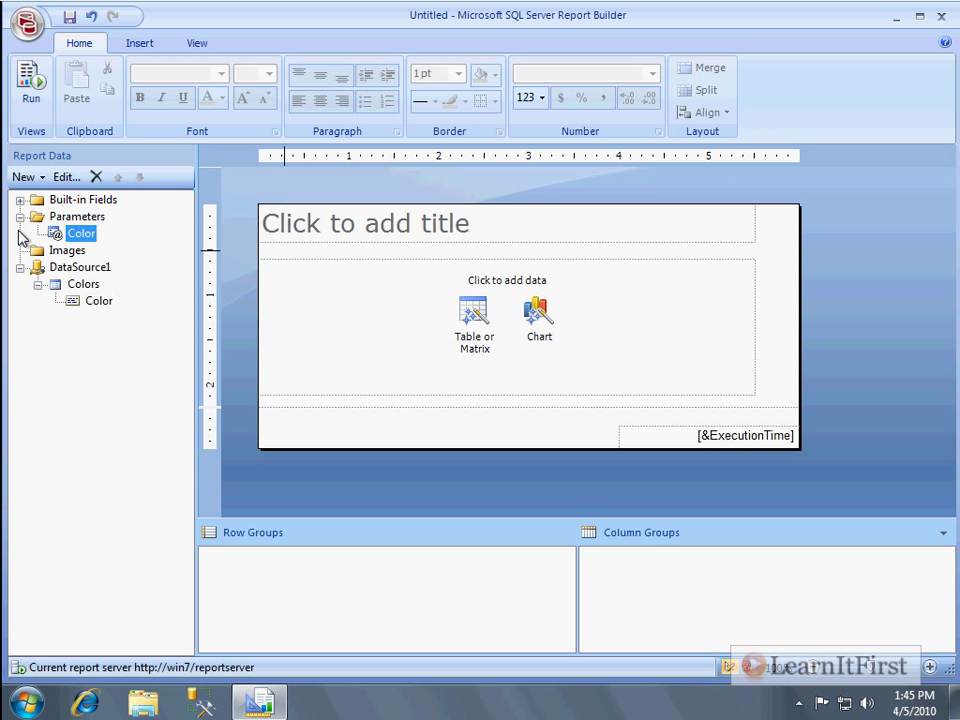
left_click(23, 177)
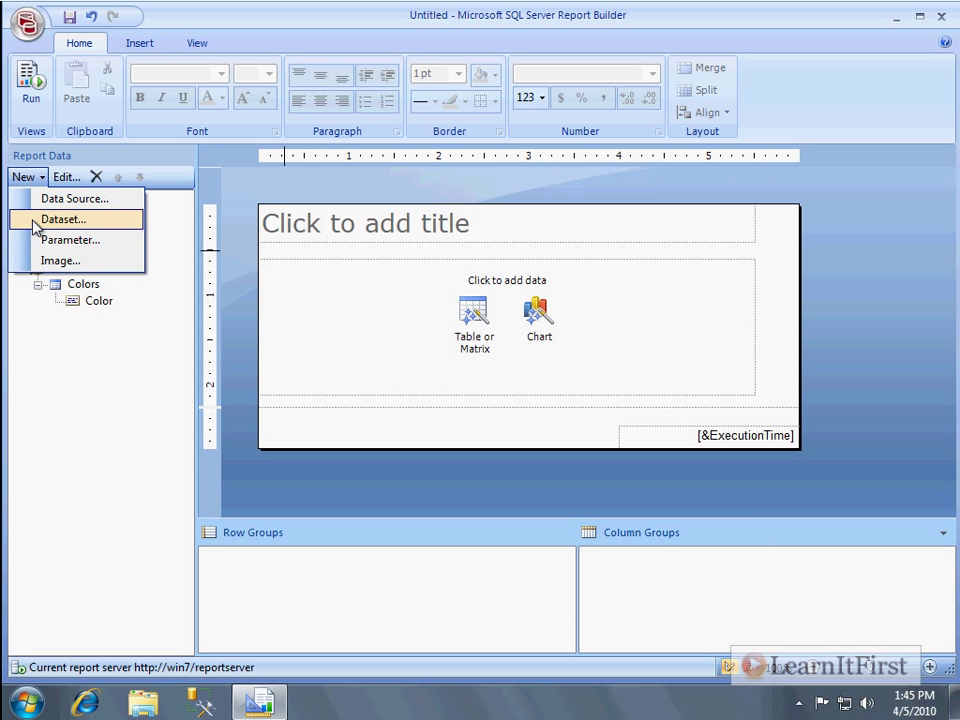
left_click(33, 221)
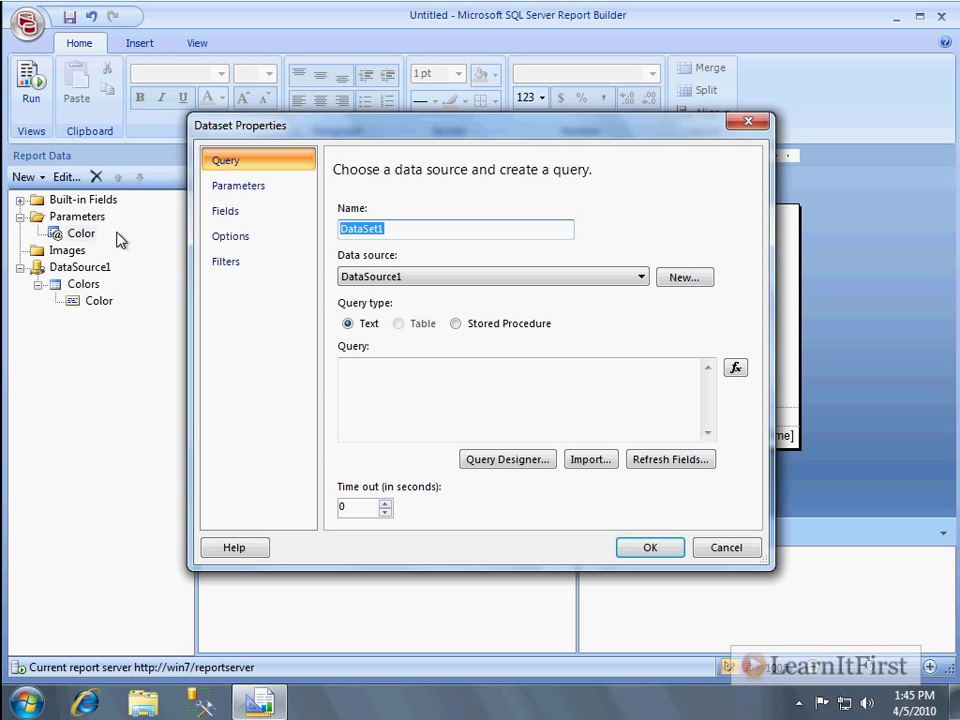
type("Products")
left_click(379, 379)
type("SELECT *")
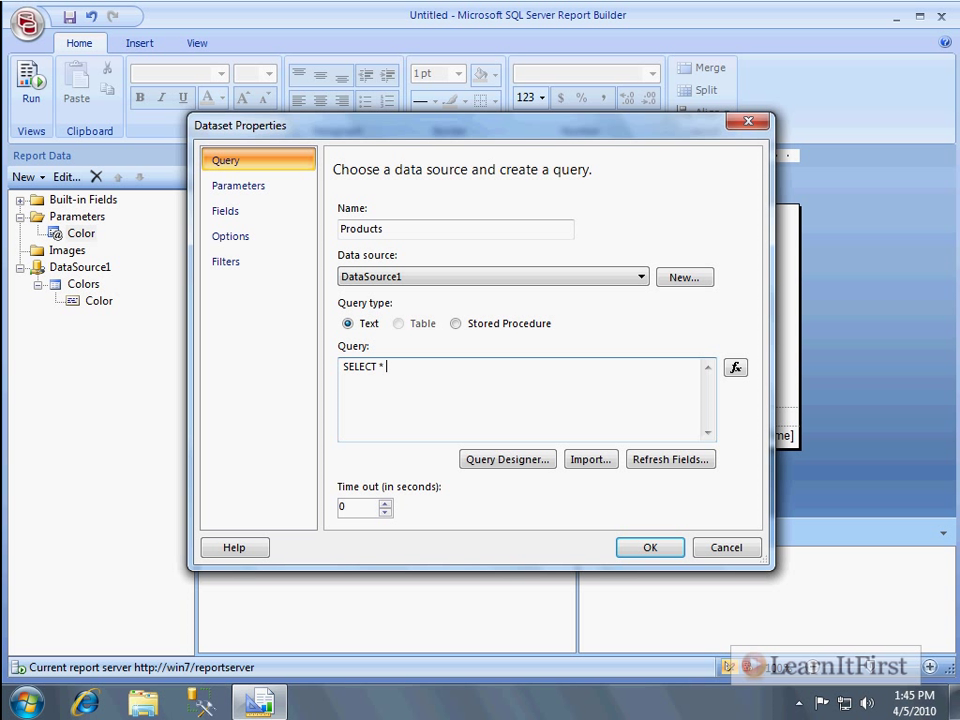
type(" FROM Sales.Product")
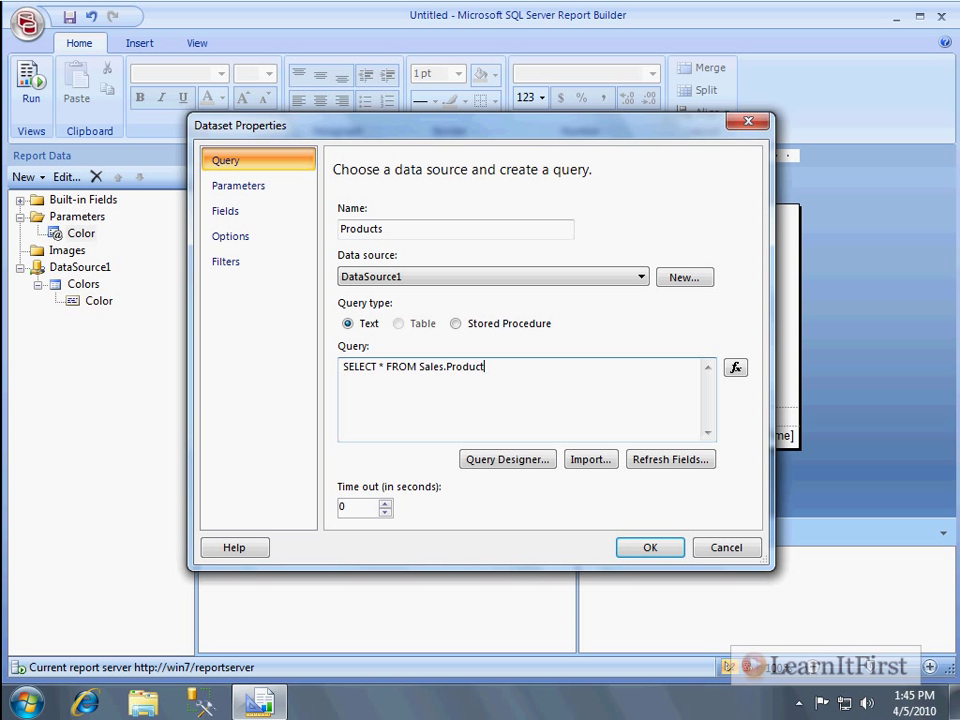
key("Return")
type("WHERE Color")
type("IN (@Color)")
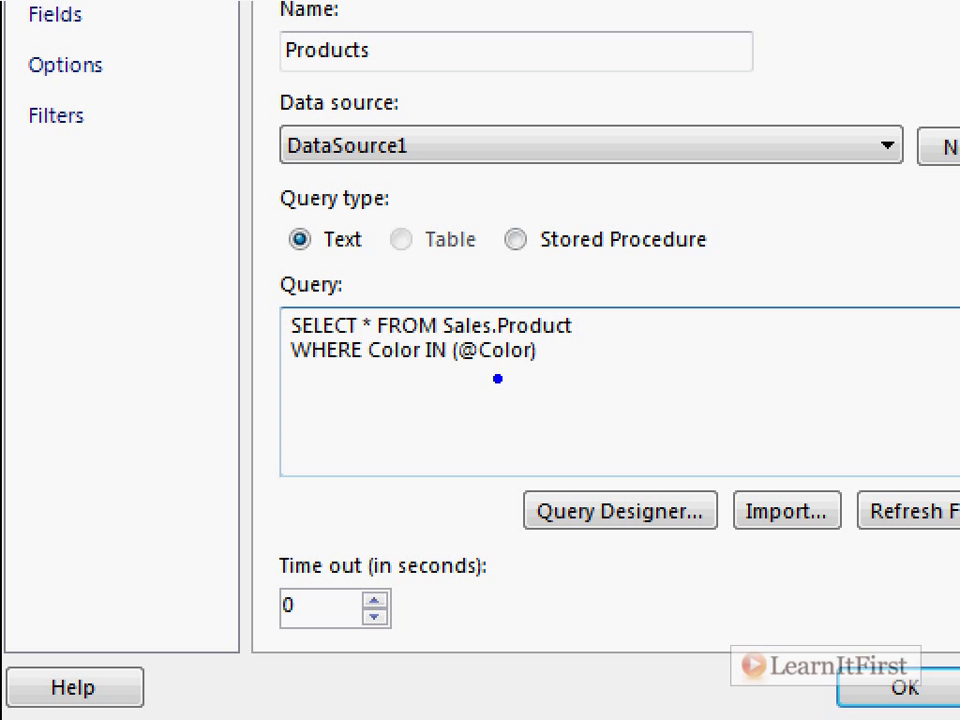
left_click_drag(497, 377, 487, 428)
left_click_drag(249, 335, 616, 369)
key("e")
mouse_move(431, 379)
left_mouse_down()
mouse_move(450, 381)
mouse_move(456, 396)
left_mouse_up()
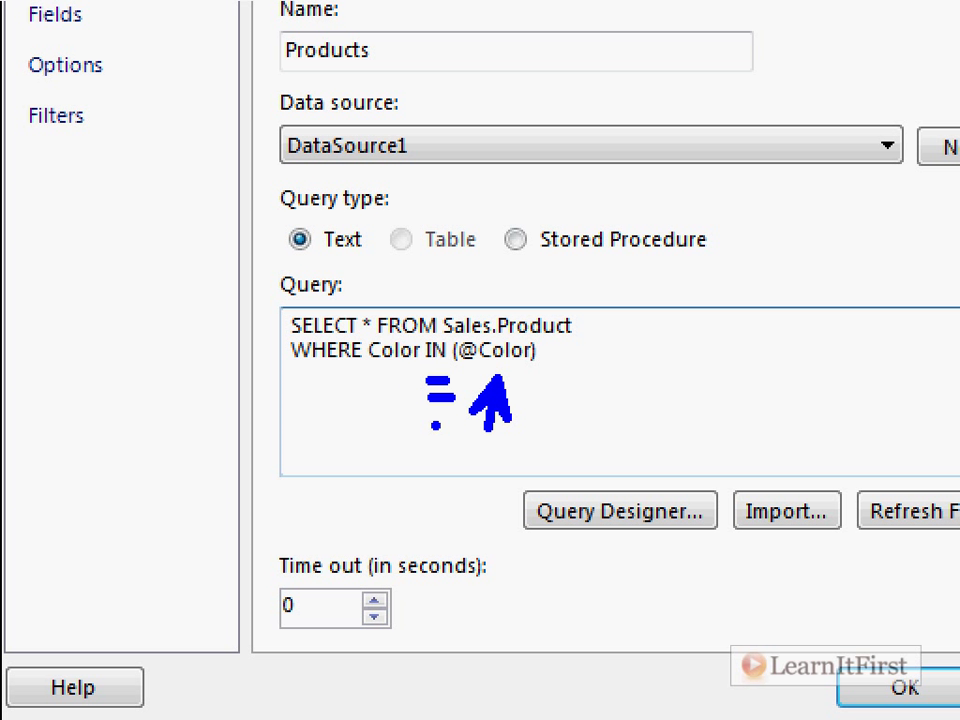
key("ctrl+z")
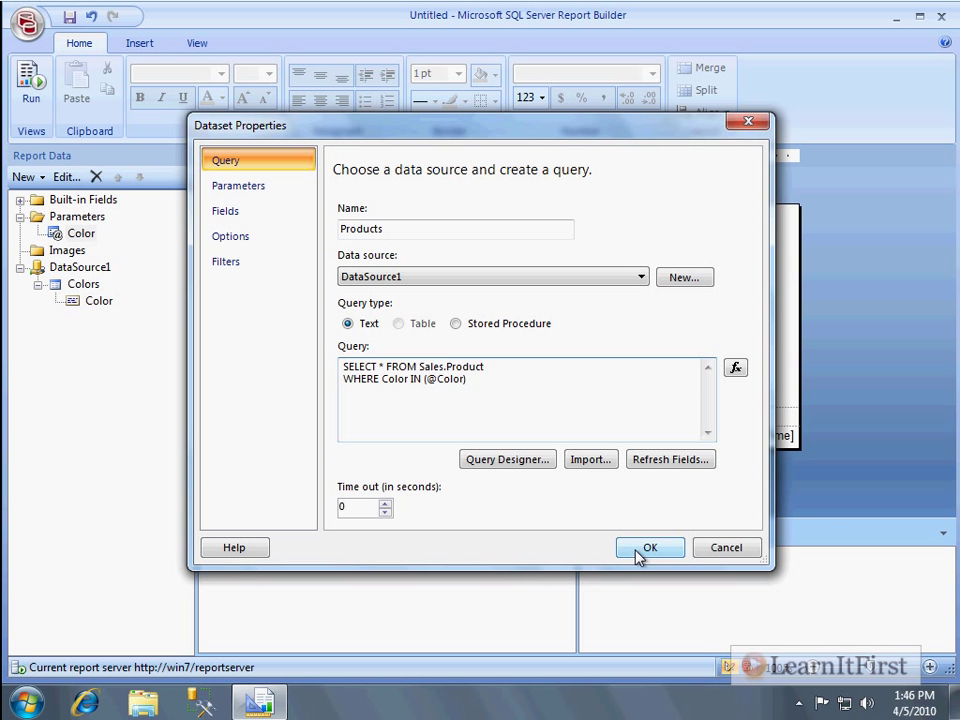
left_click(645, 549)
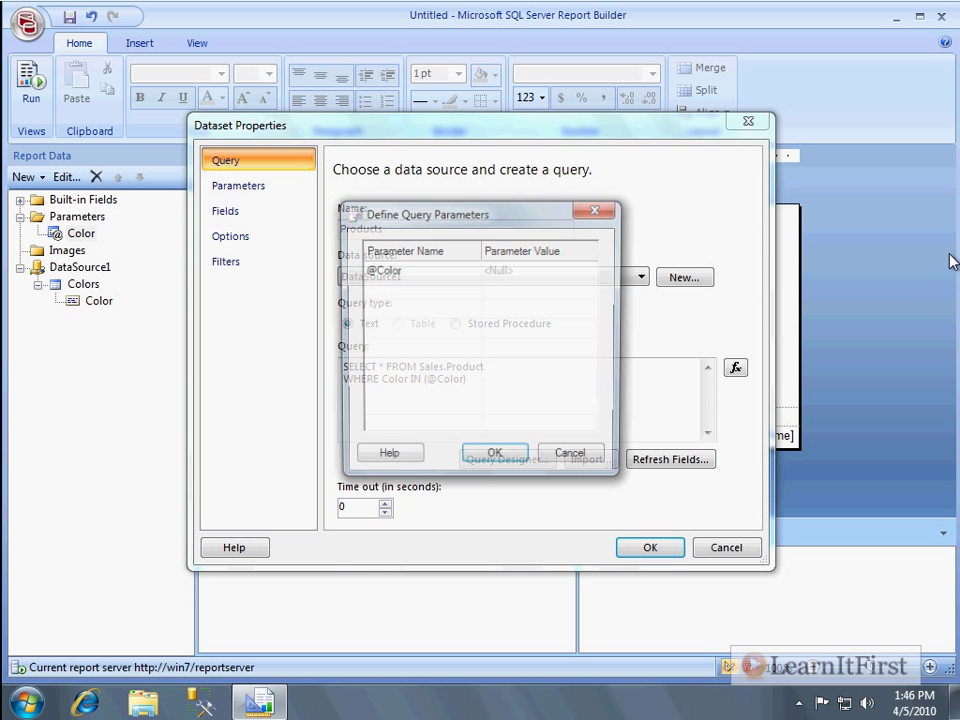
left_click(512, 462)
left_click(554, 437)
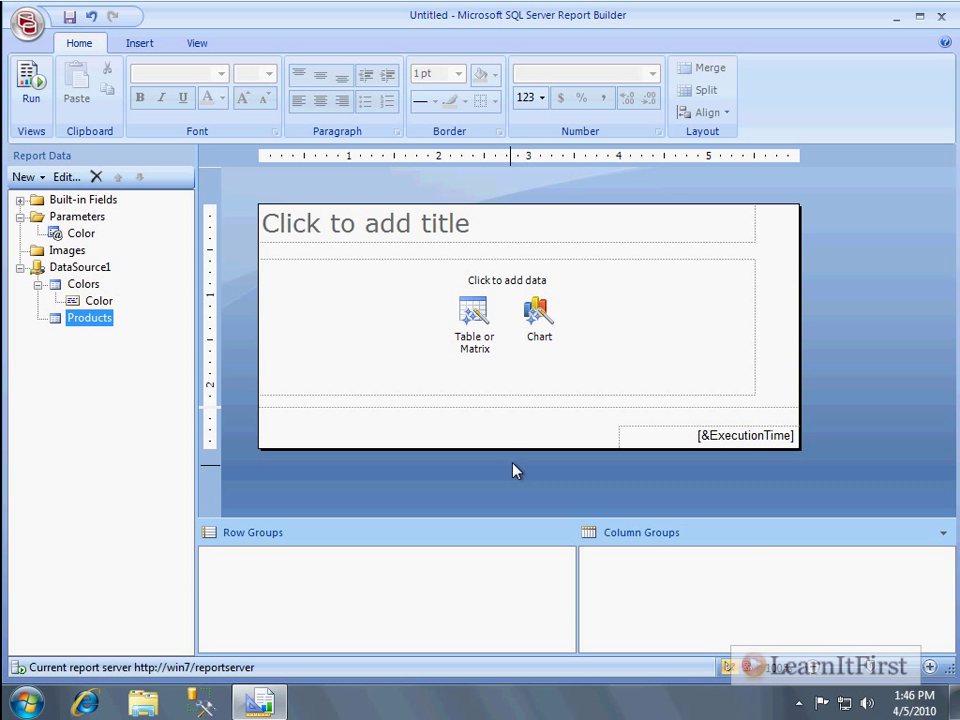
double_click(102, 319)
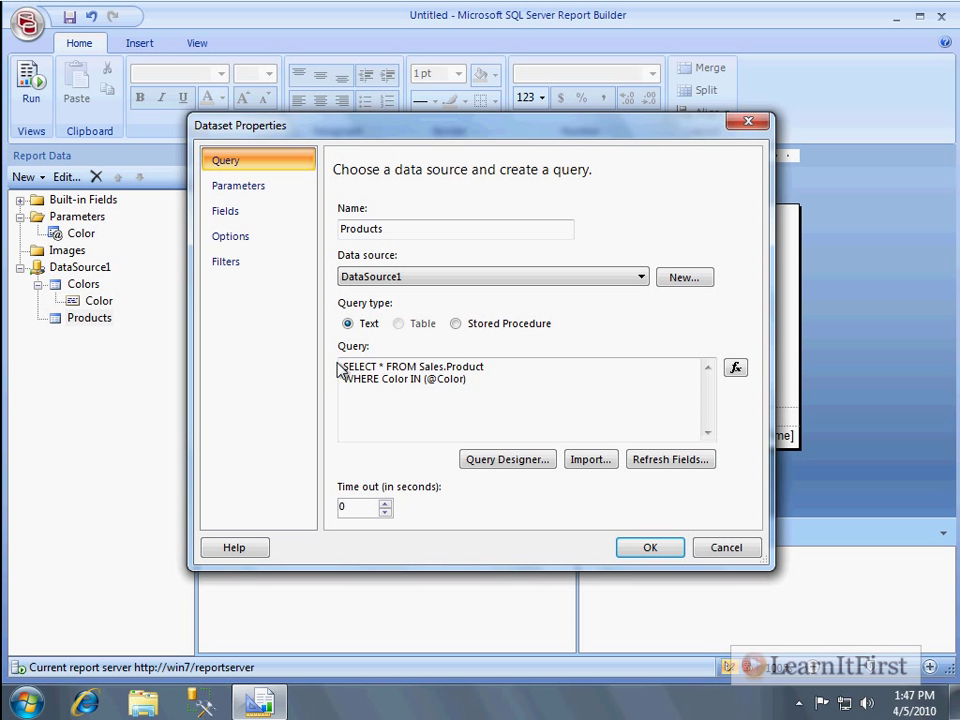
left_click_drag(540, 394, 263, 370)
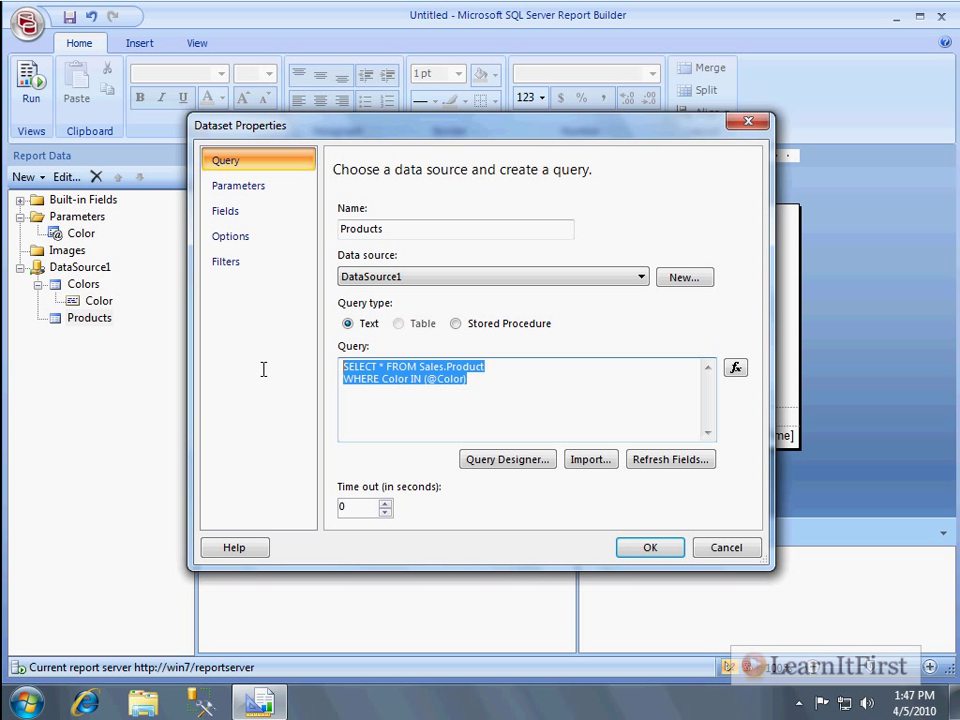
left_click(672, 552)
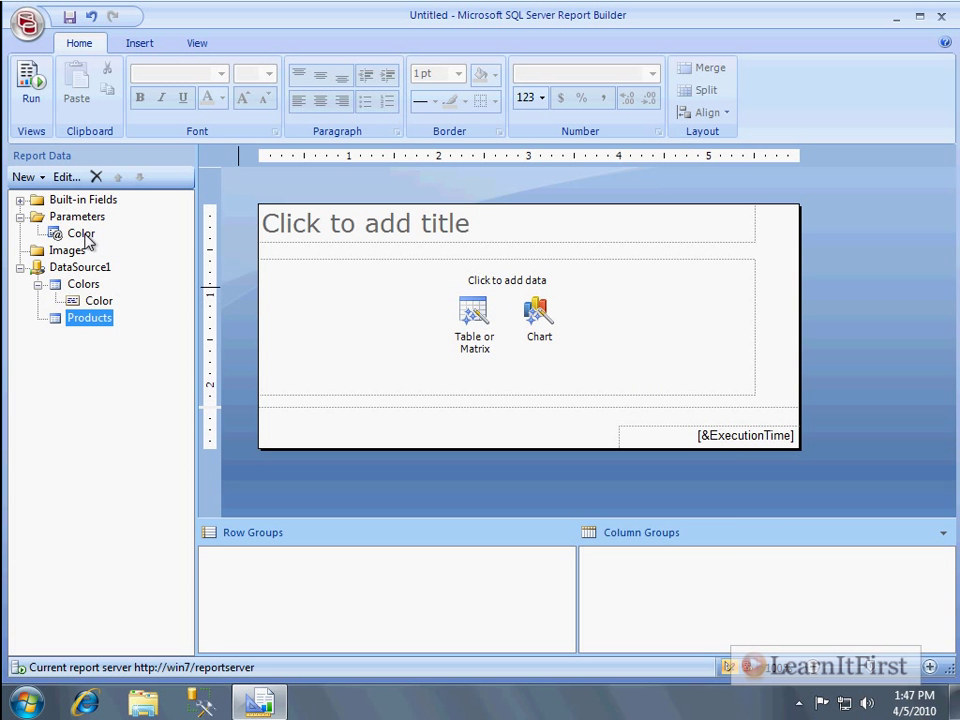
Step: Review the Color parameter's available values and prompt text, then confirm it
double_click(86, 234)
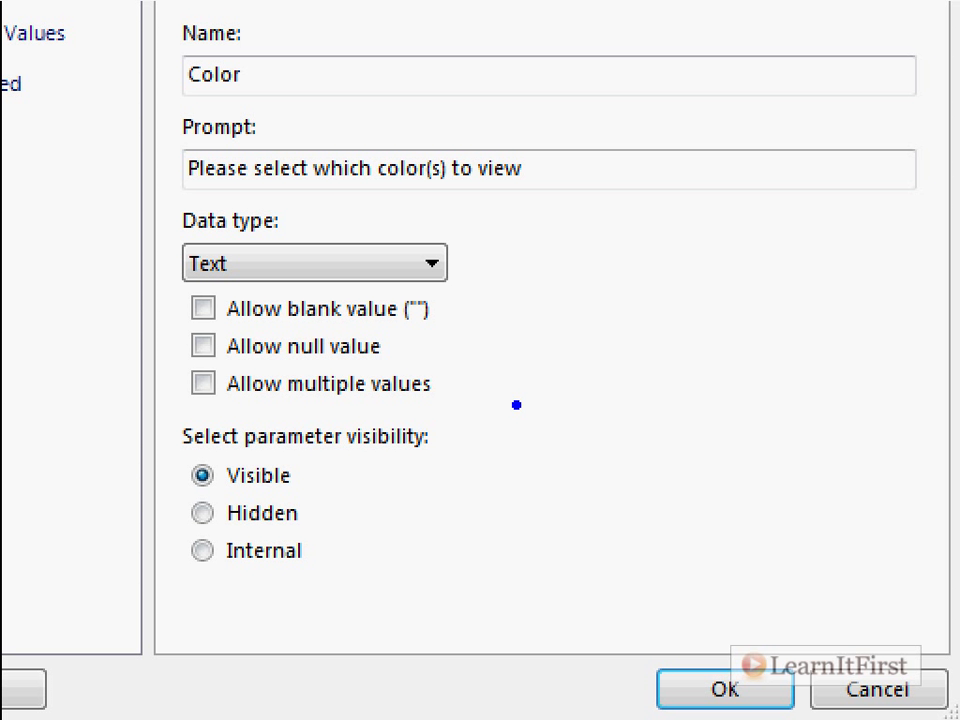
left_click_drag(452, 377, 568, 329)
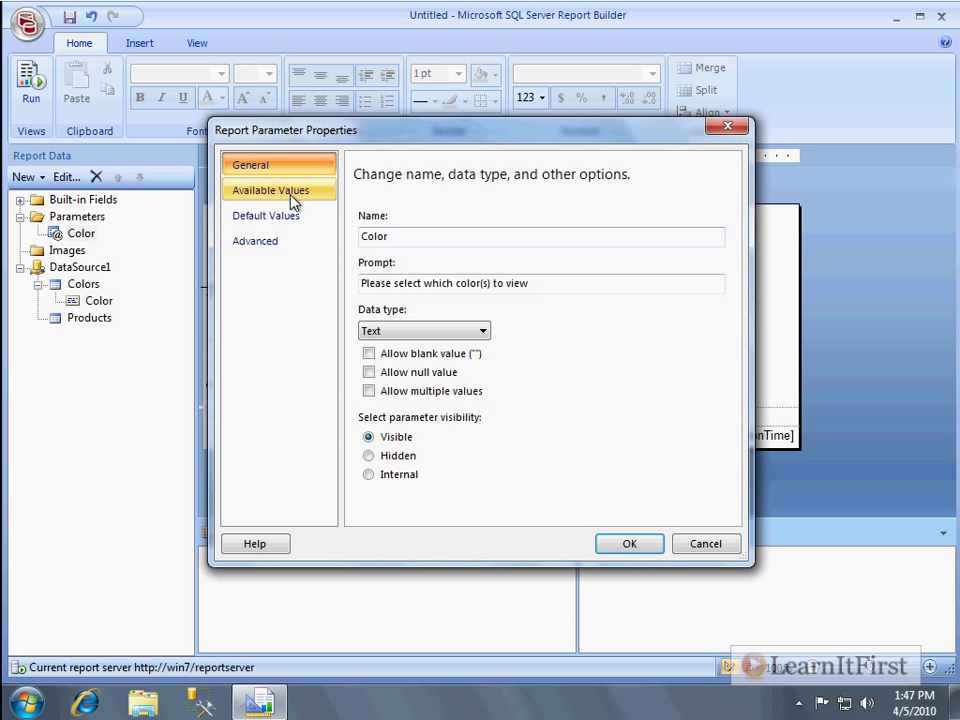
left_click(288, 197)
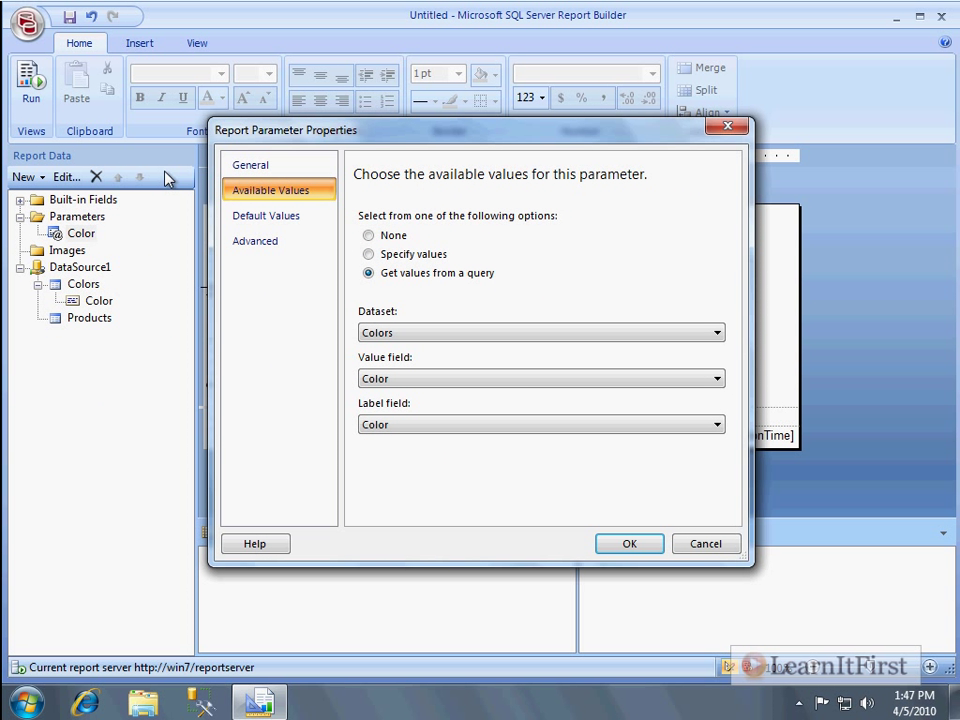
left_click(499, 76)
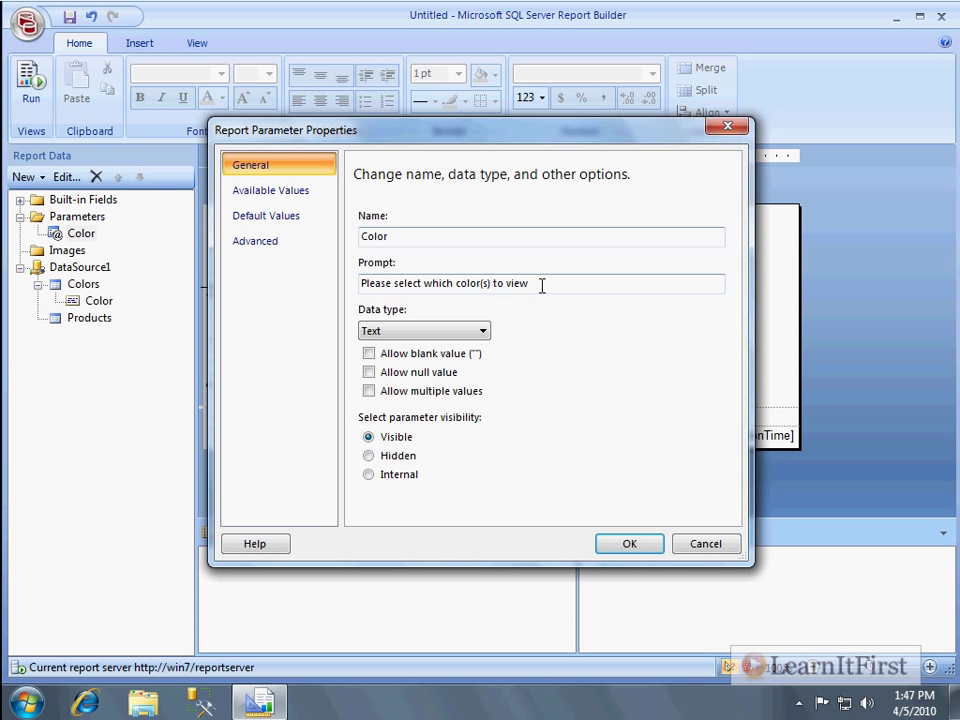
left_click_drag(541, 286, 259, 266)
left_click(592, 287)
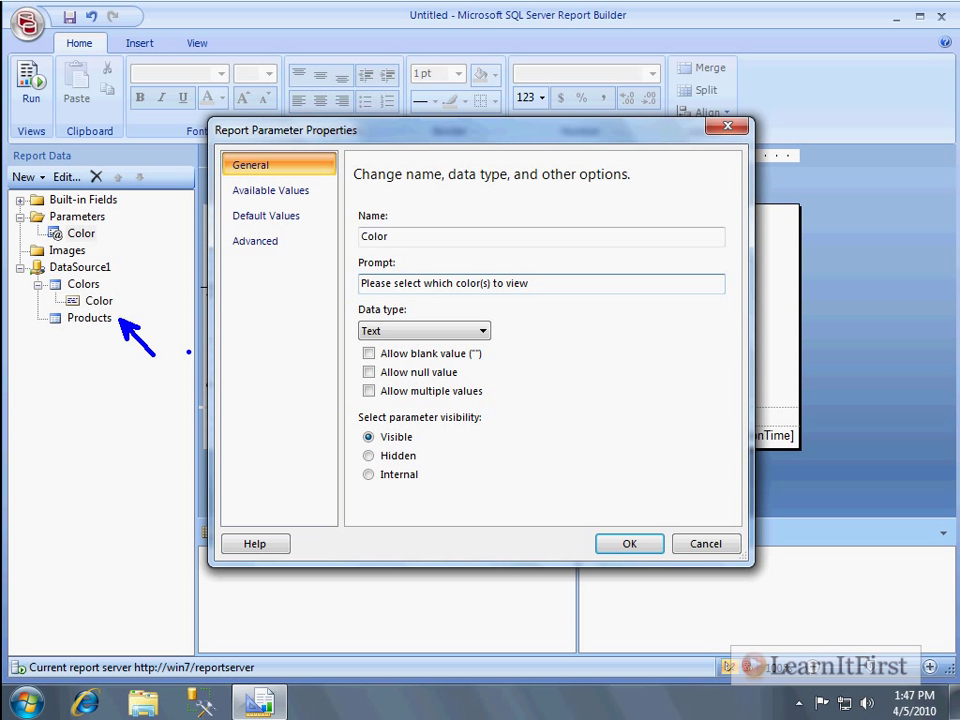
left_click(628, 543)
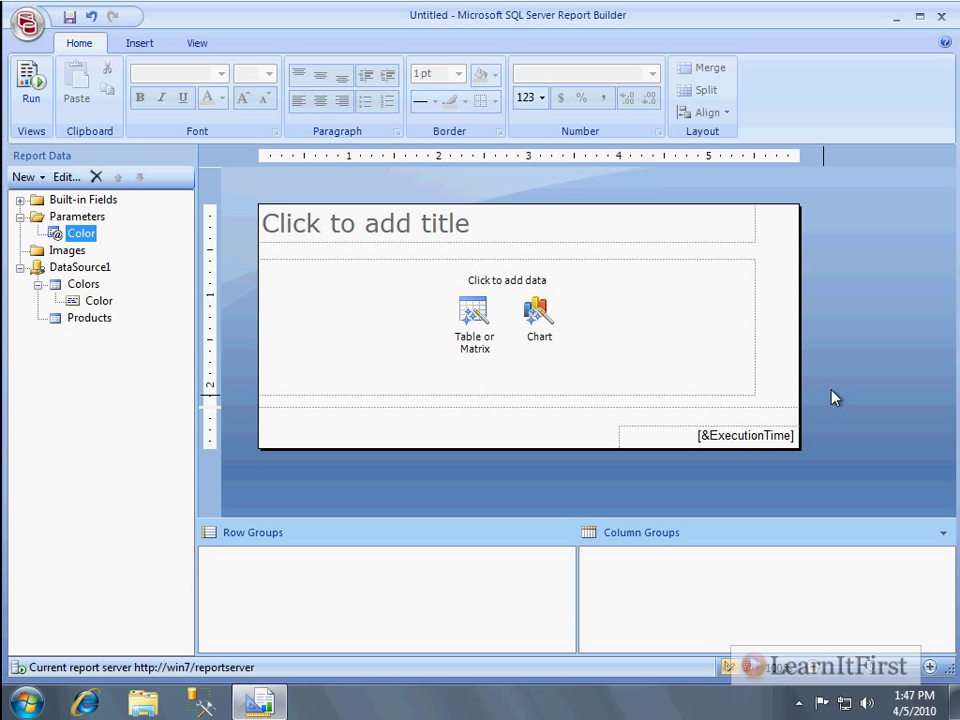
Step: Replace the report placeholder with a three-column table
left_click(396, 315)
key("Delete")
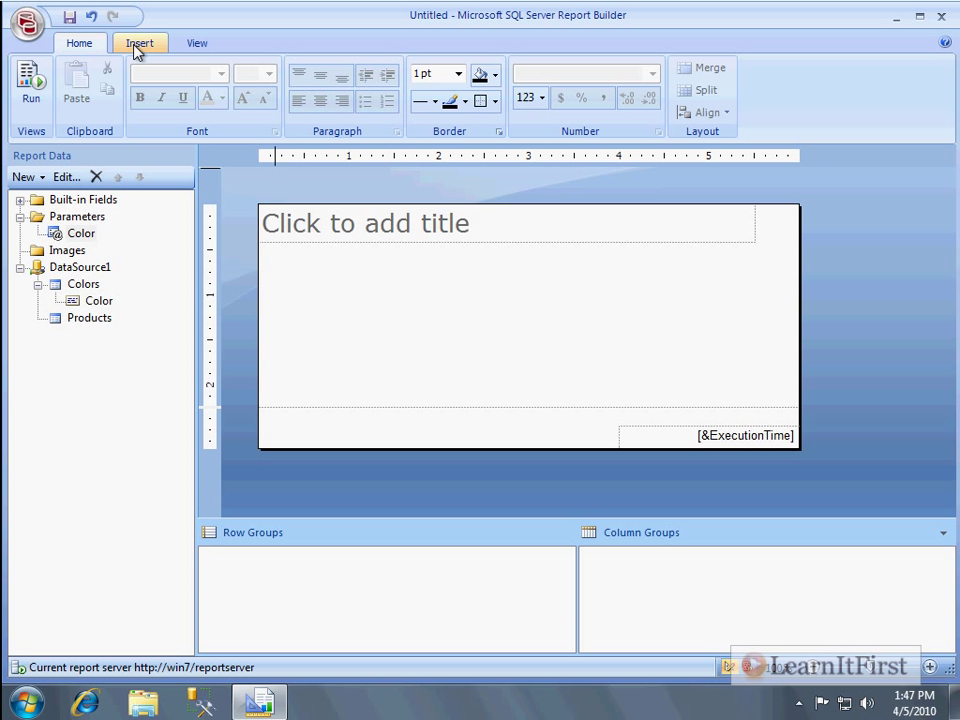
left_click(137, 44)
left_click(40, 100)
left_click(62, 154)
left_click_drag(272, 270, 754, 340)
Step: Correct the Products query's table name from Sales.Product to SalesLT.Product
double_click(78, 318)
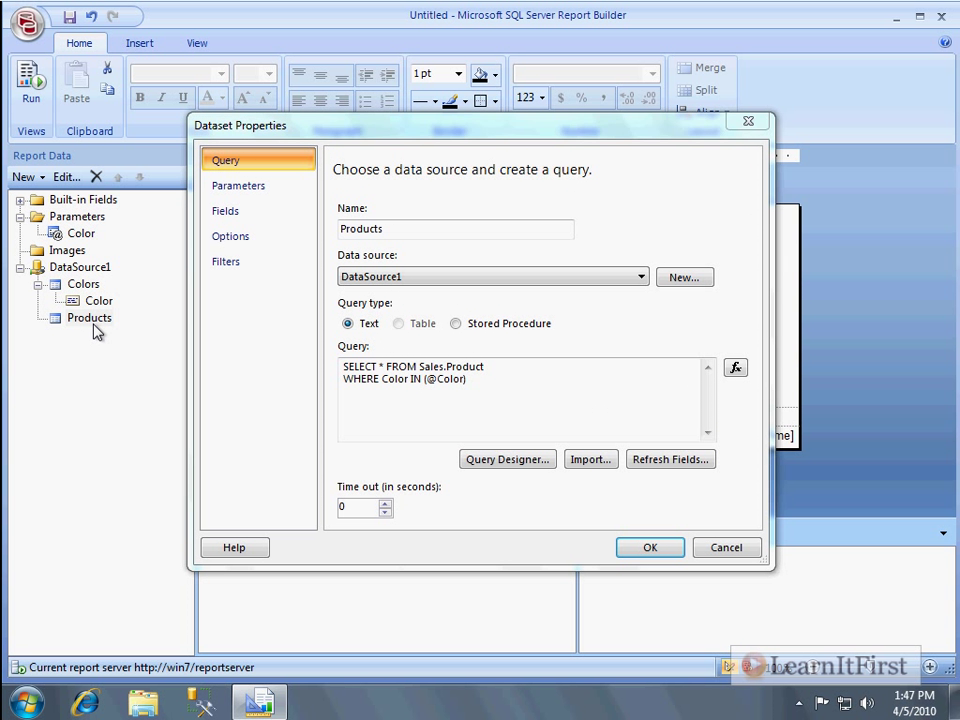
left_click(510, 377)
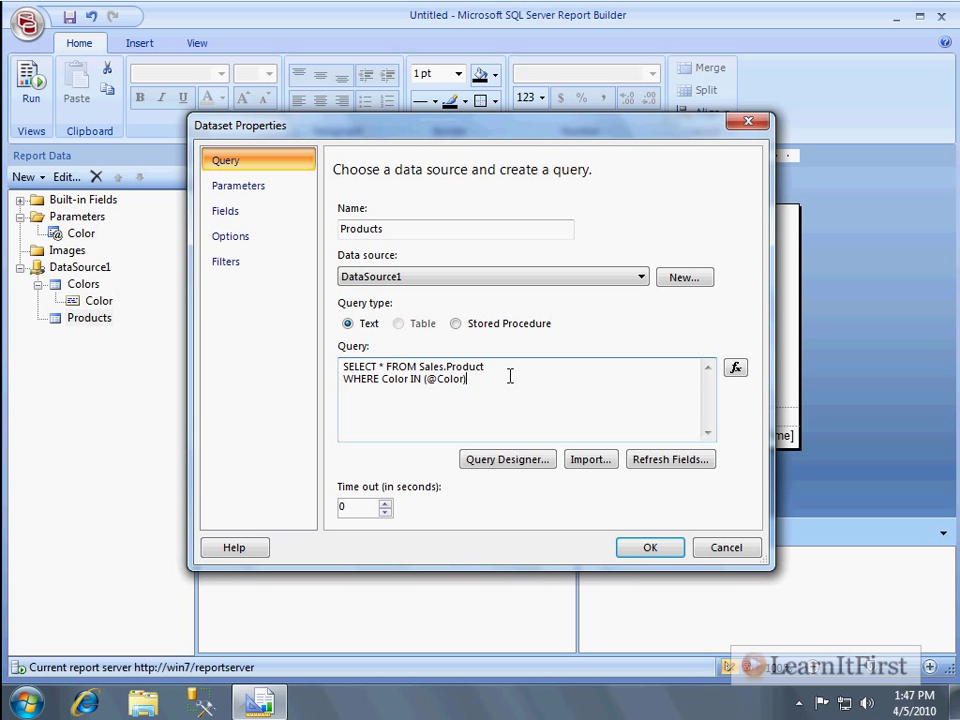
left_click(448, 367)
type("LT")
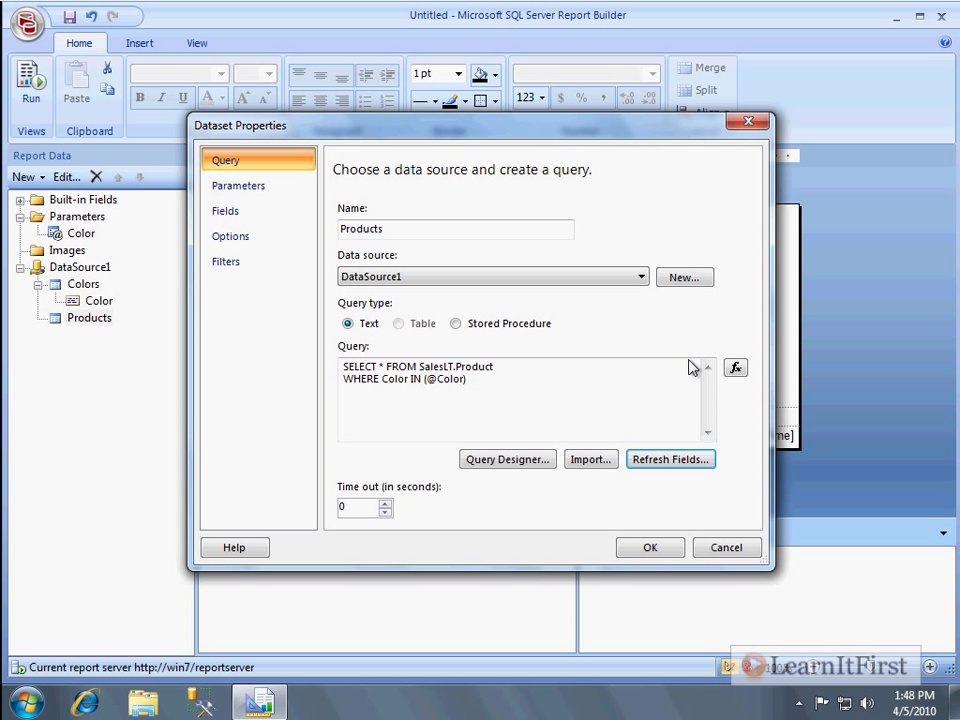
double_click(450, 366)
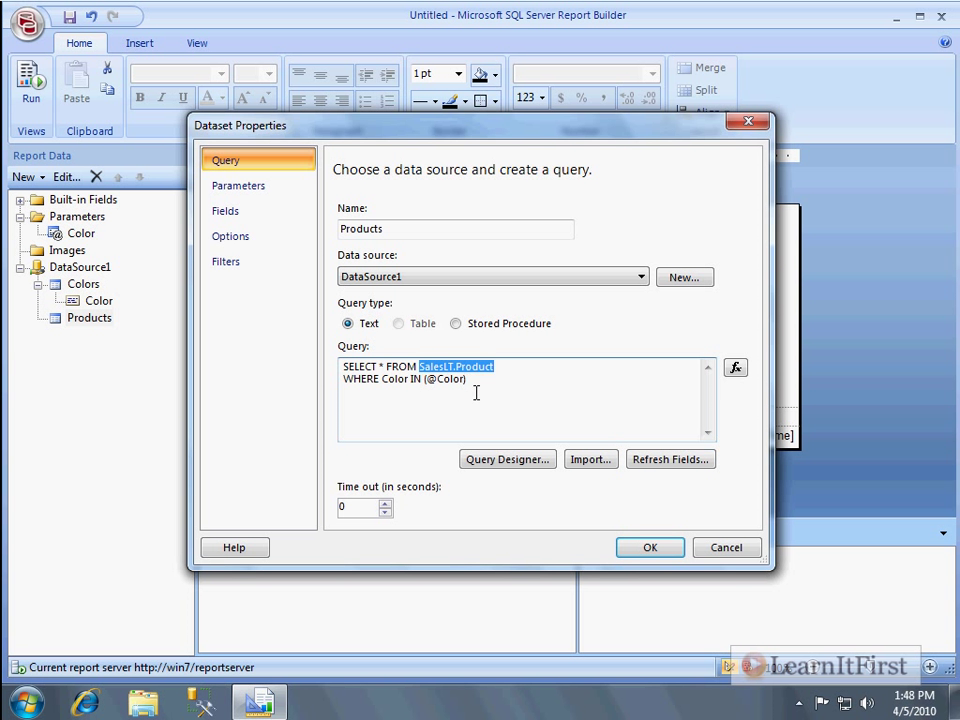
left_click(476, 390)
left_click(225, 211)
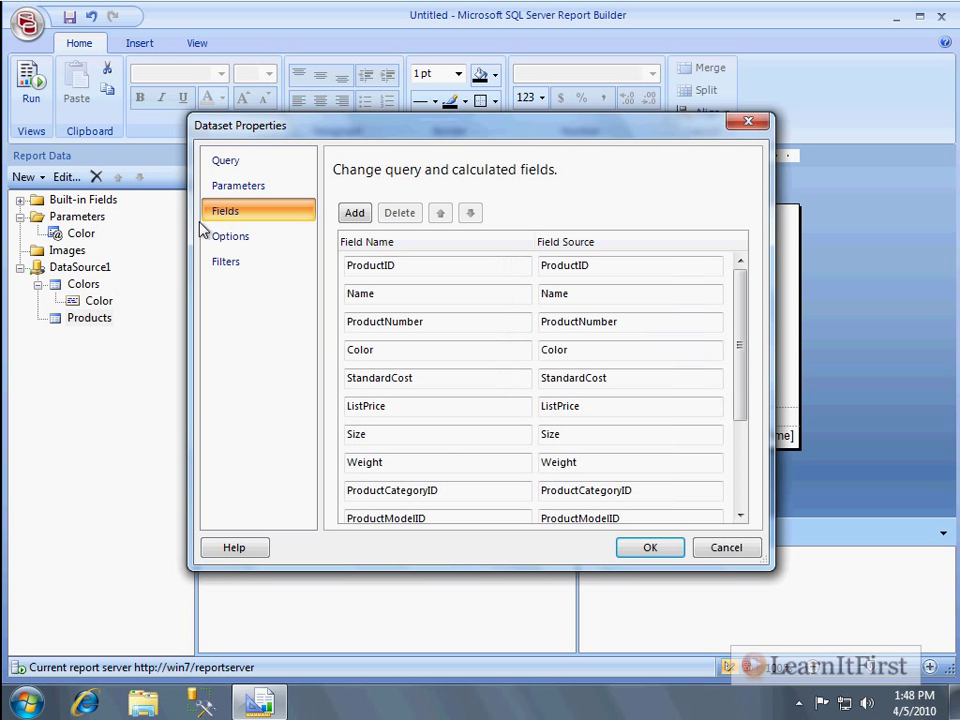
left_click(647, 548)
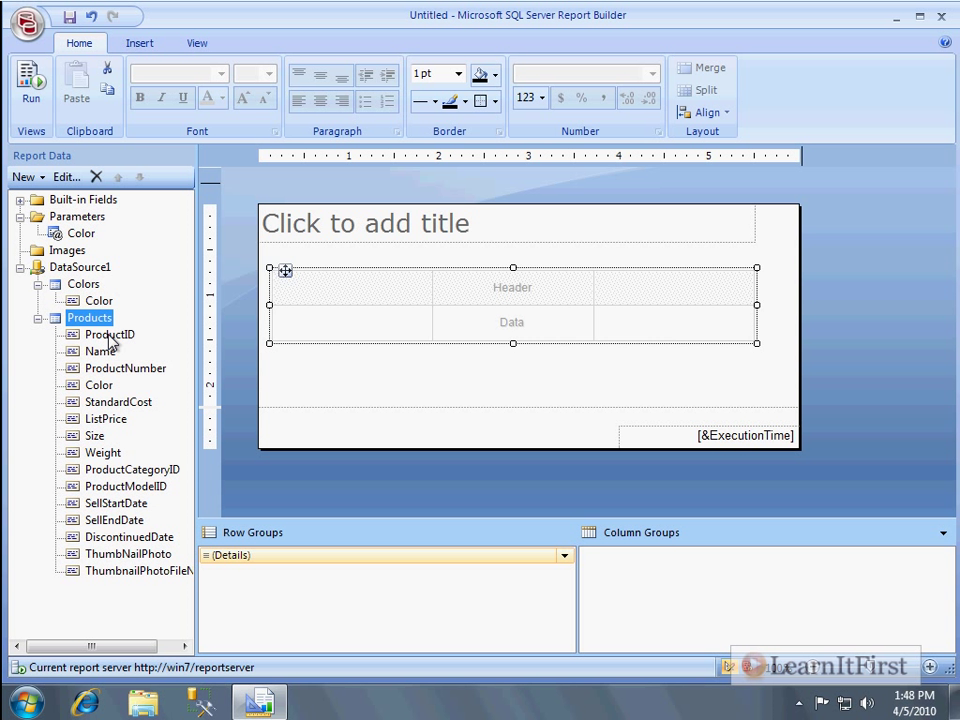
Step: Fill the table with ProductID, Name and Color, then preview the report with F5
left_click_drag(110, 340, 490, 315)
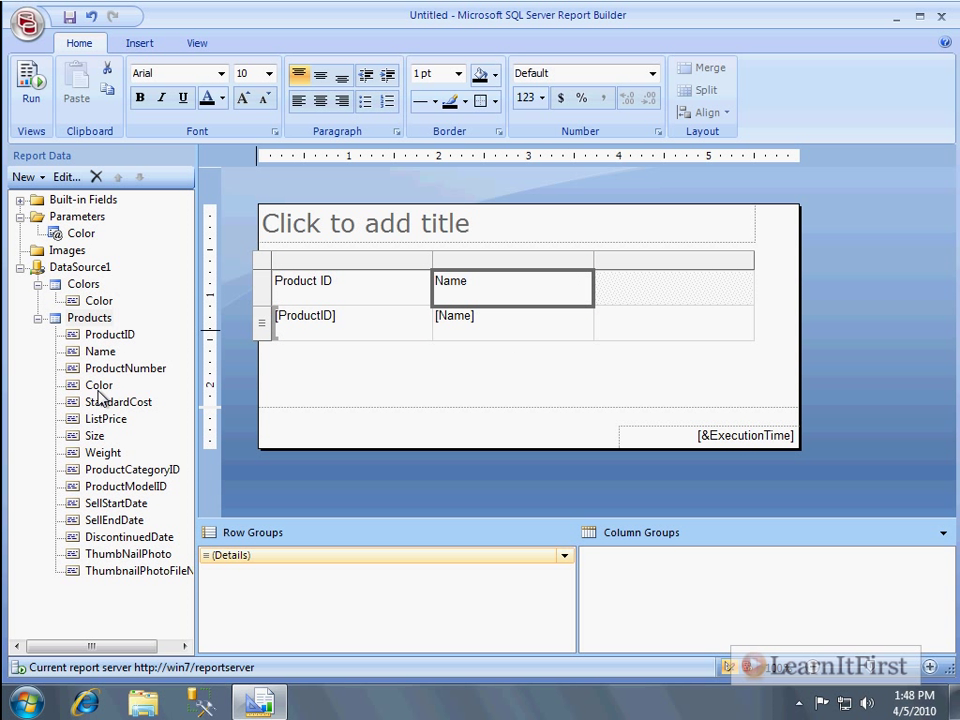
left_click_drag(100, 390, 656, 300)
key("F5")
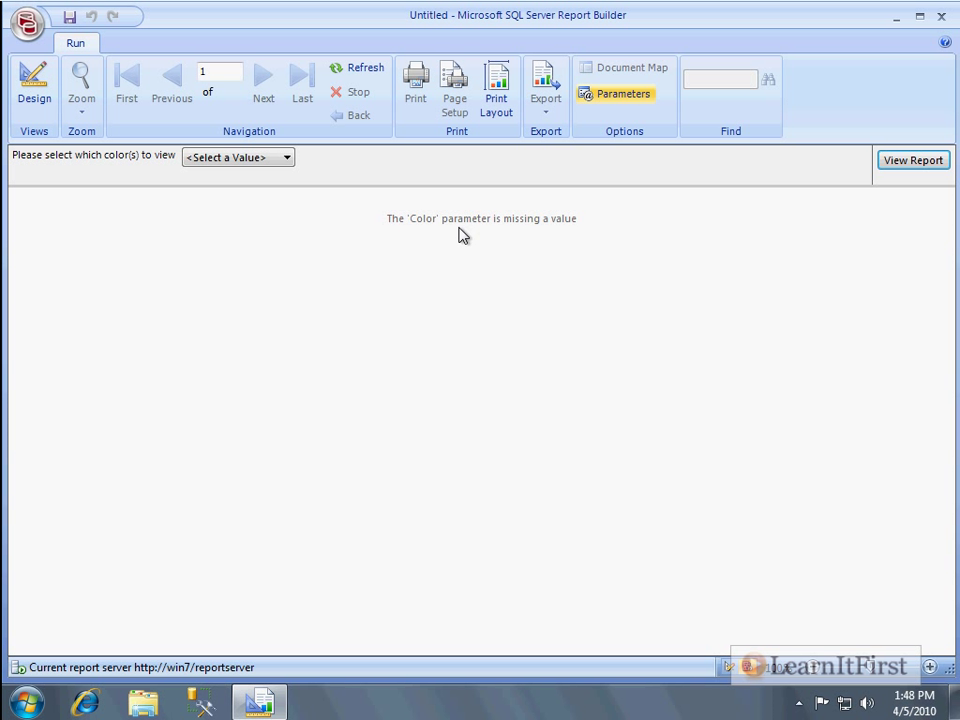
Step: Preview the report filtered to Multi products
left_click(249, 161)
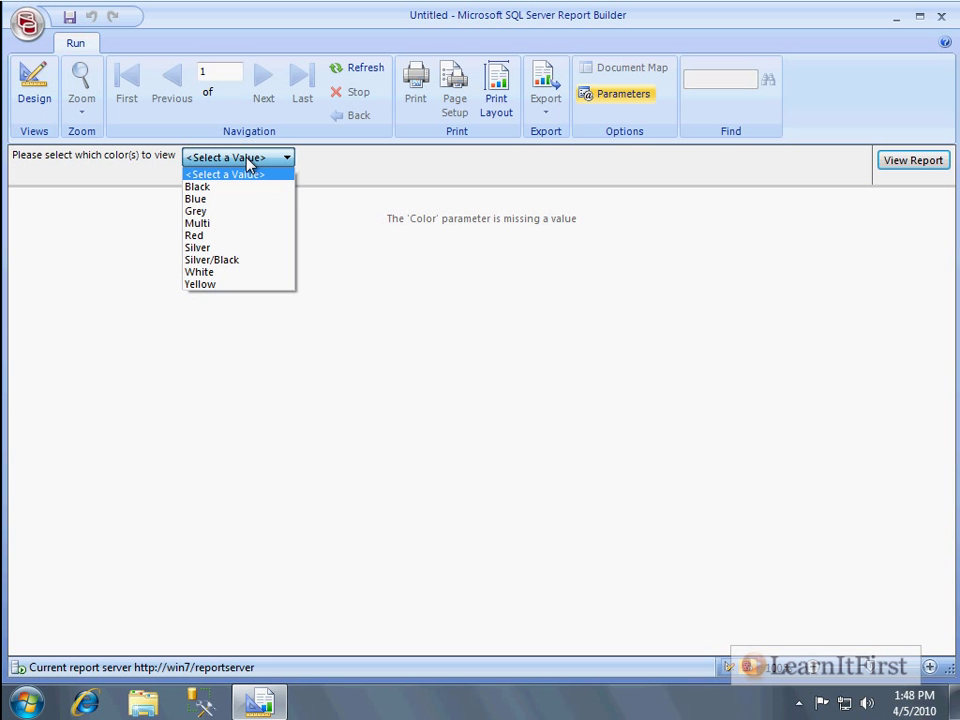
left_click(243, 165)
left_click(243, 165)
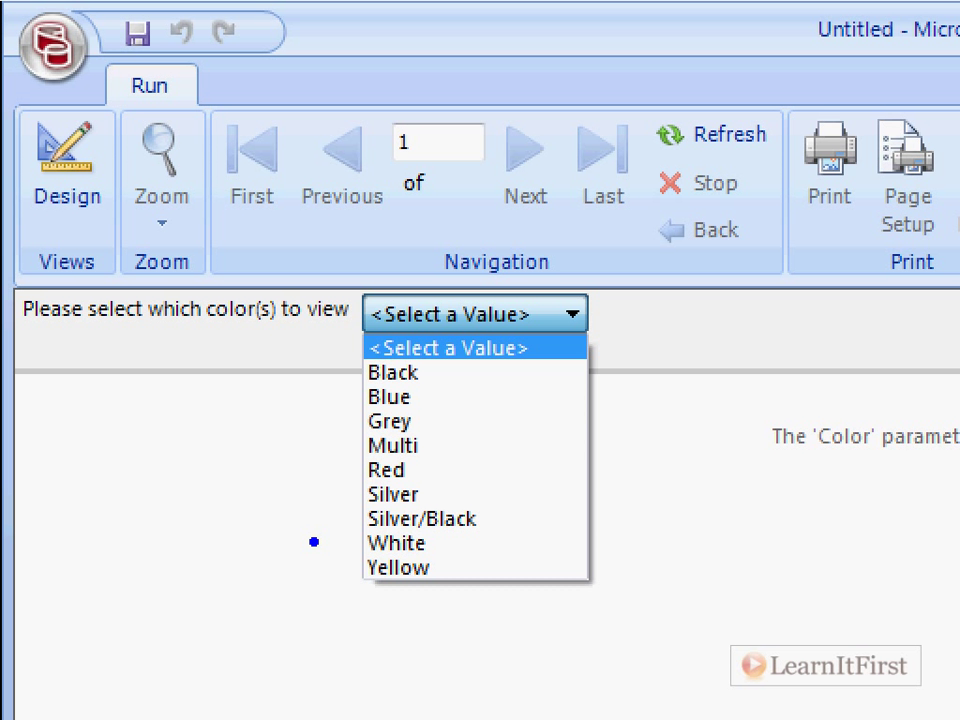
left_click(326, 197)
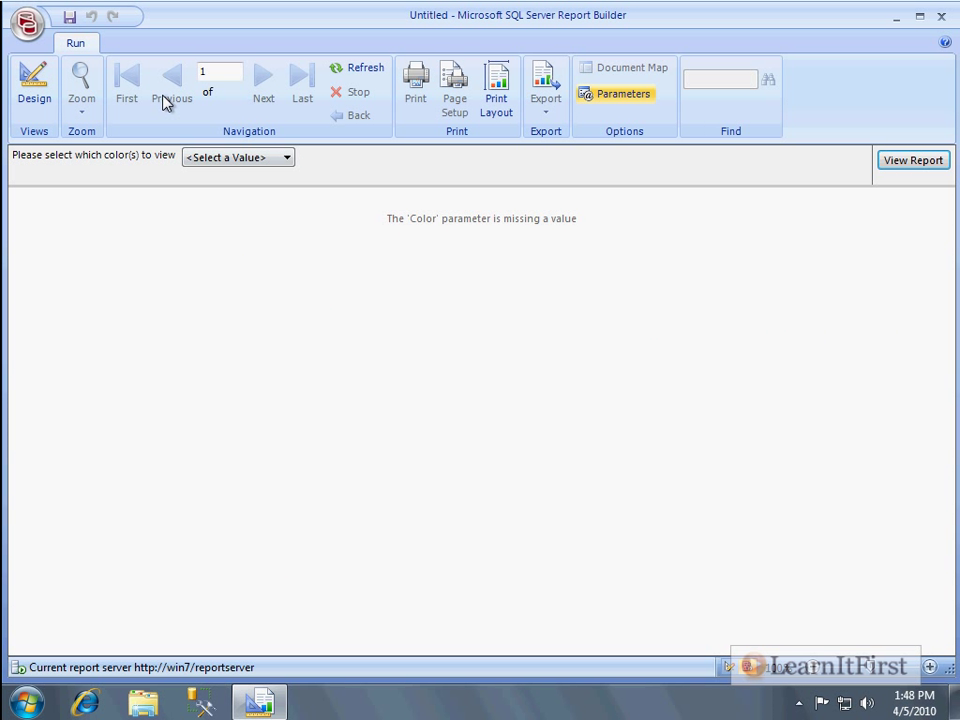
left_click(460, 312)
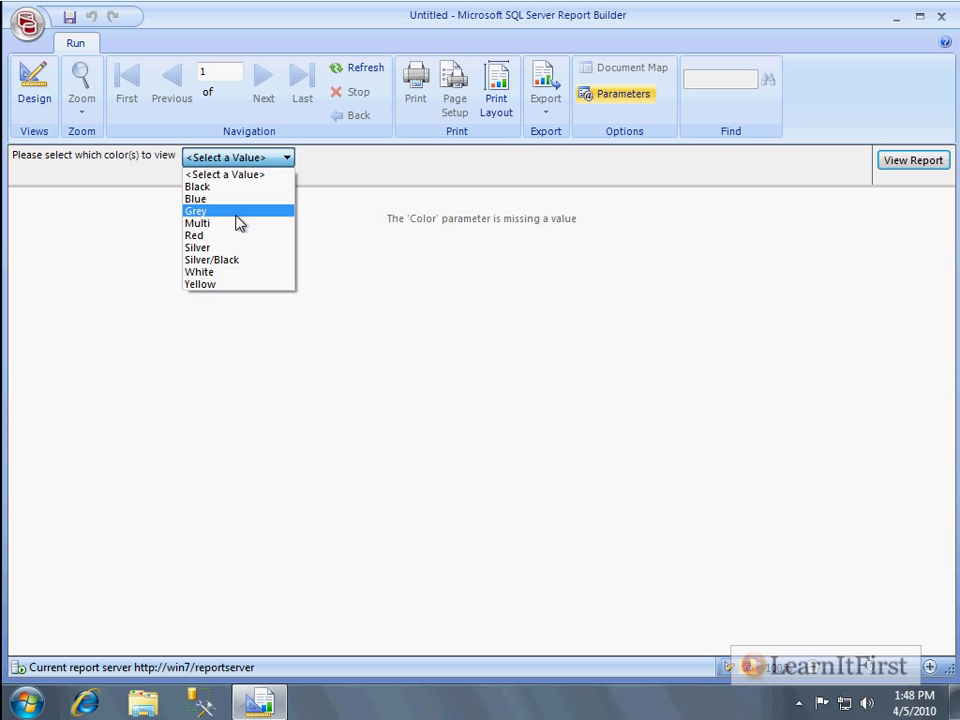
left_click(238, 223)
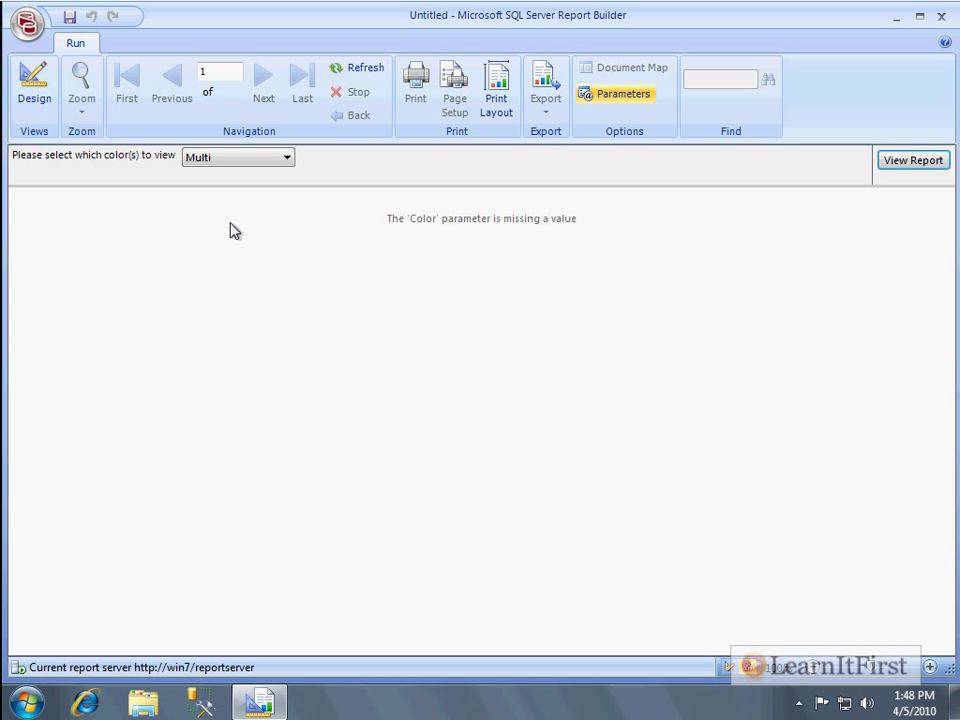
left_click(917, 164)
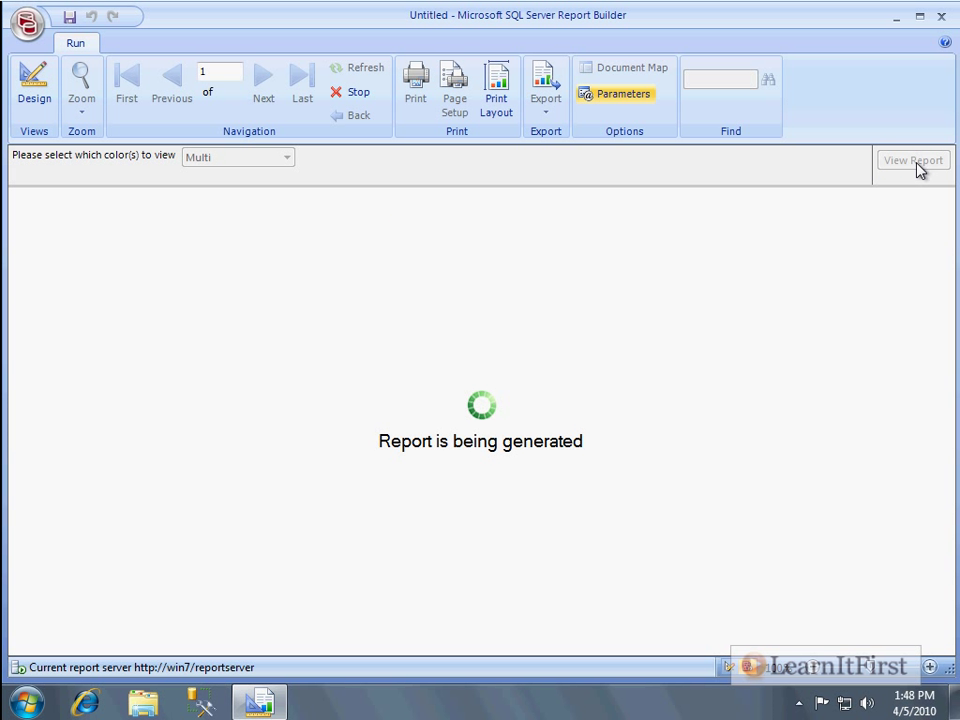
Step: Preview the report for Red products, then for Blue, leaving Blue selected
left_click(238, 156)
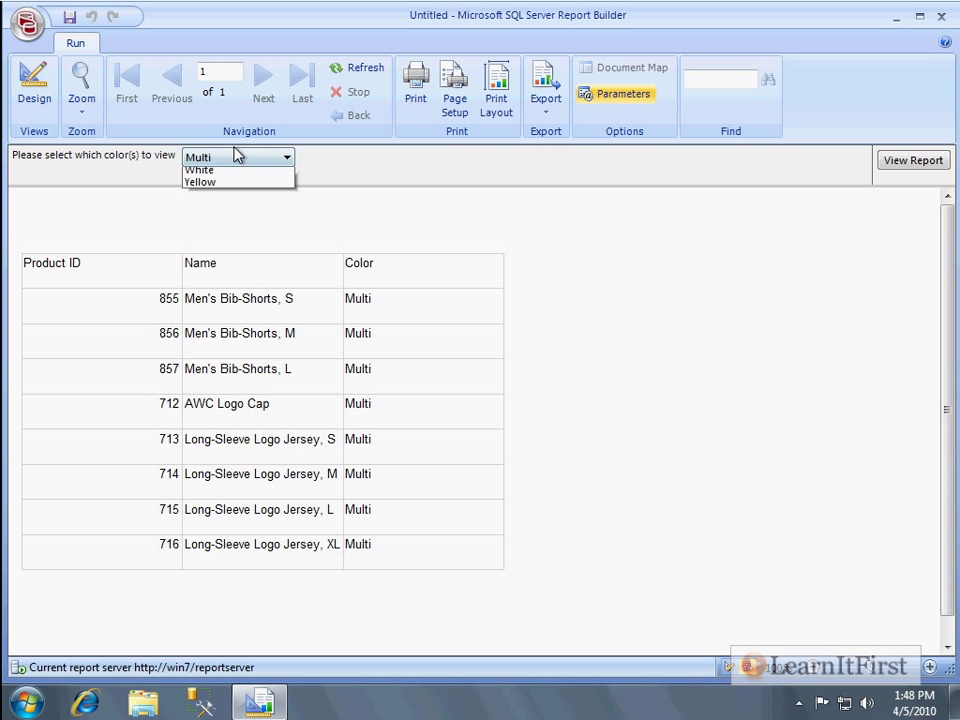
left_click(229, 225)
left_click(908, 162)
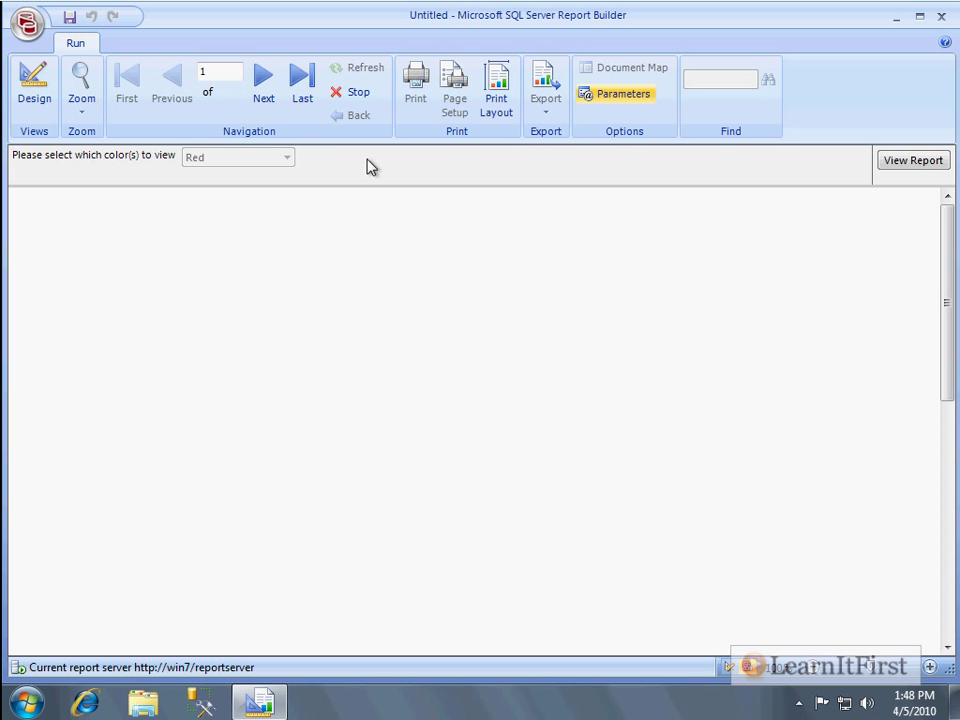
left_click(276, 158)
left_click(249, 188)
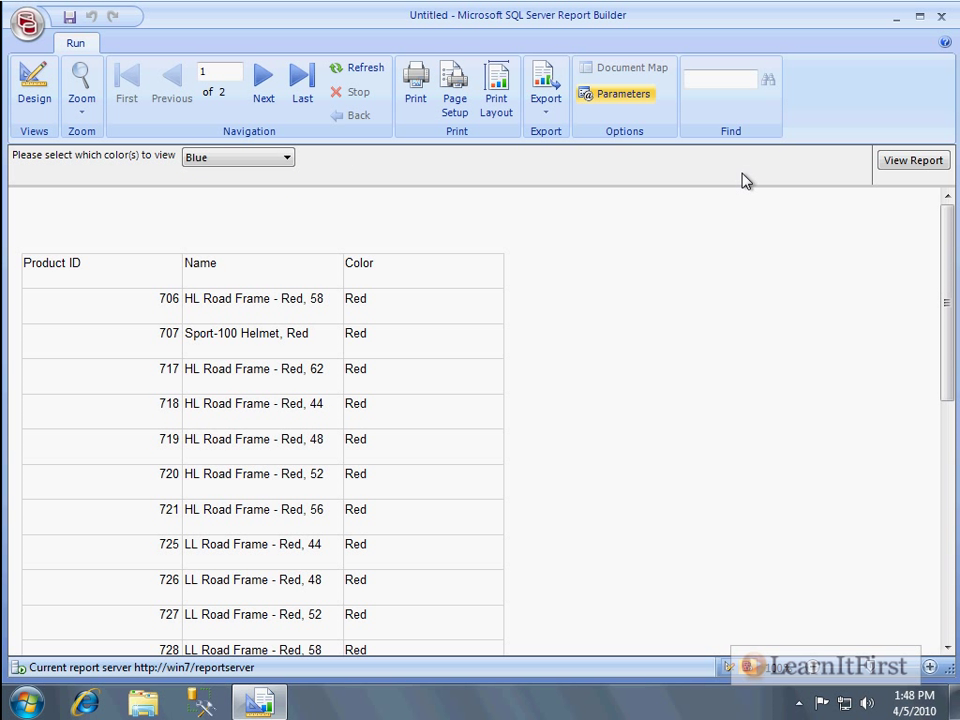
left_click(913, 172)
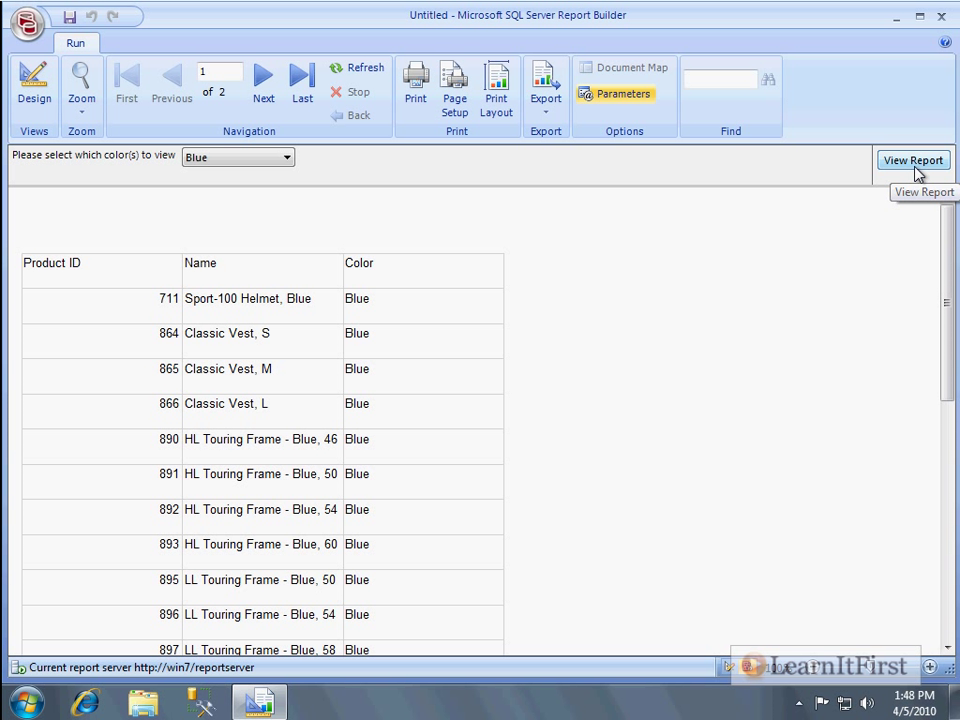
left_click(288, 157)
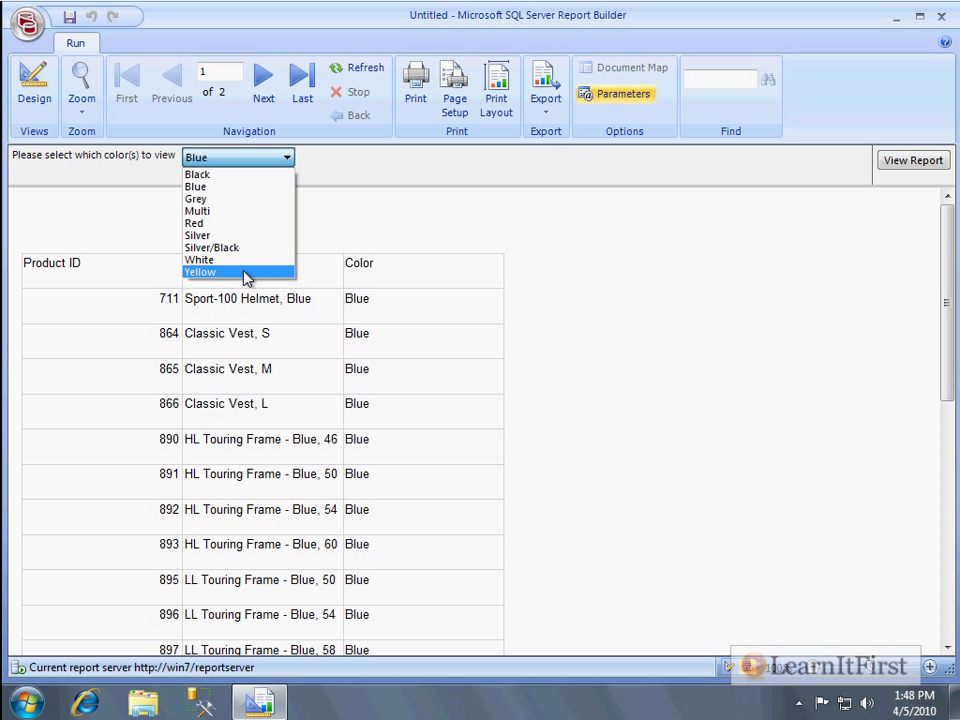
left_click(508, 264)
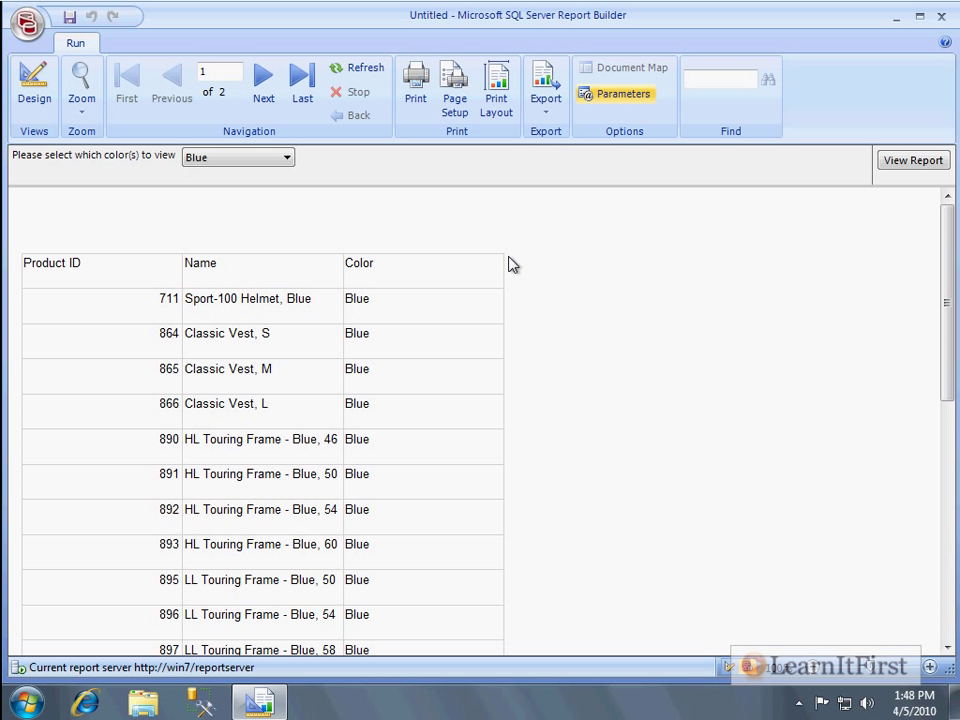
Step: Make the Color parameter allow multiple values and rerun the report
left_click(34, 90)
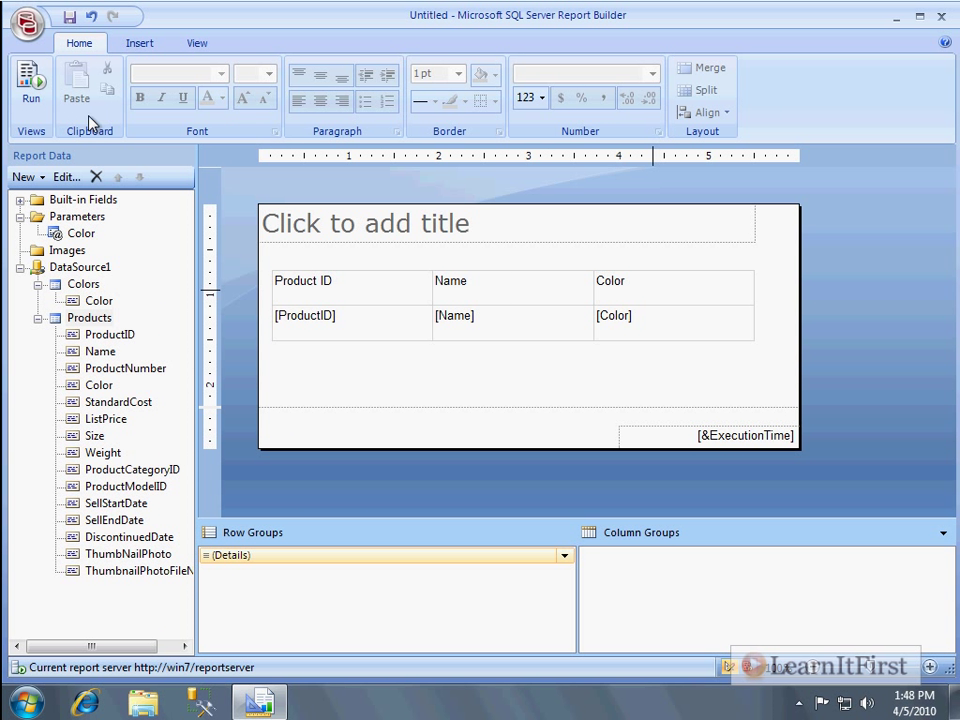
double_click(82, 235)
left_click(465, 392)
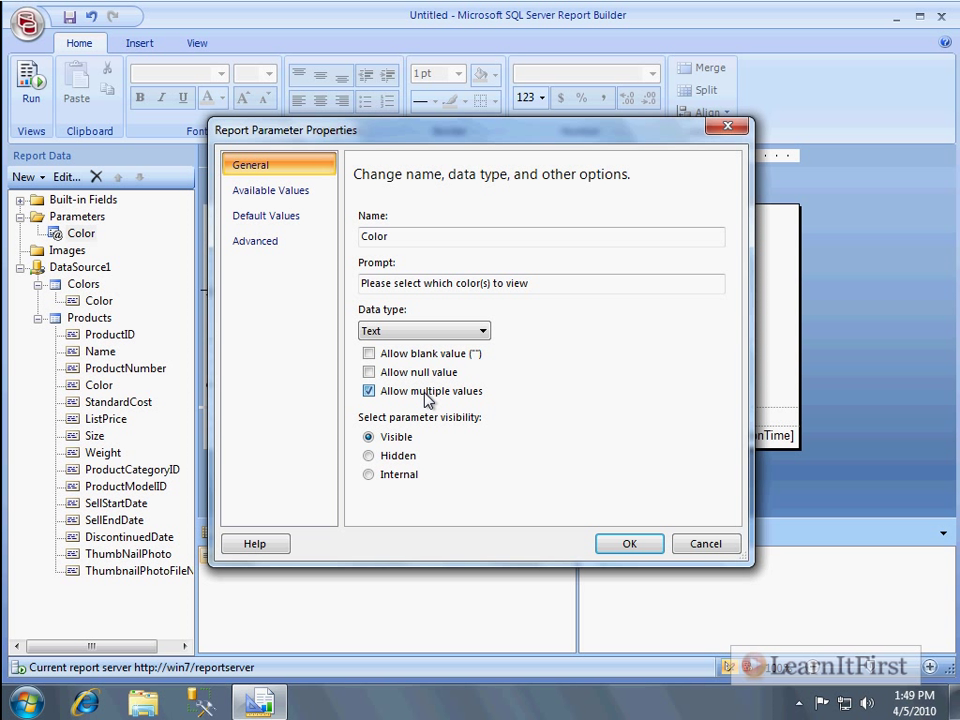
left_click(624, 547)
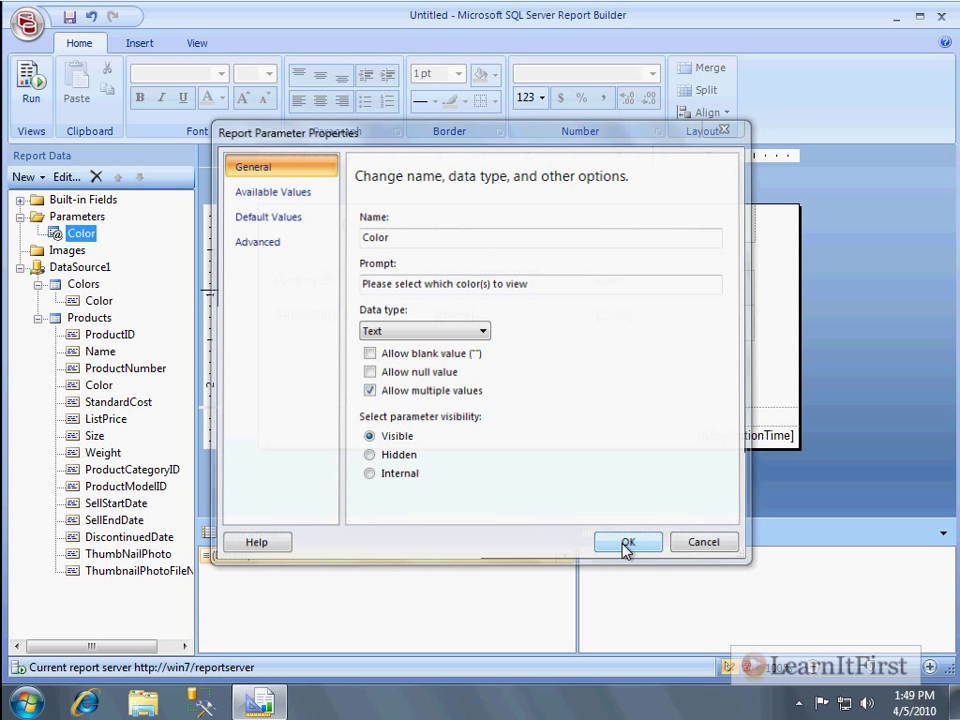
key("F5")
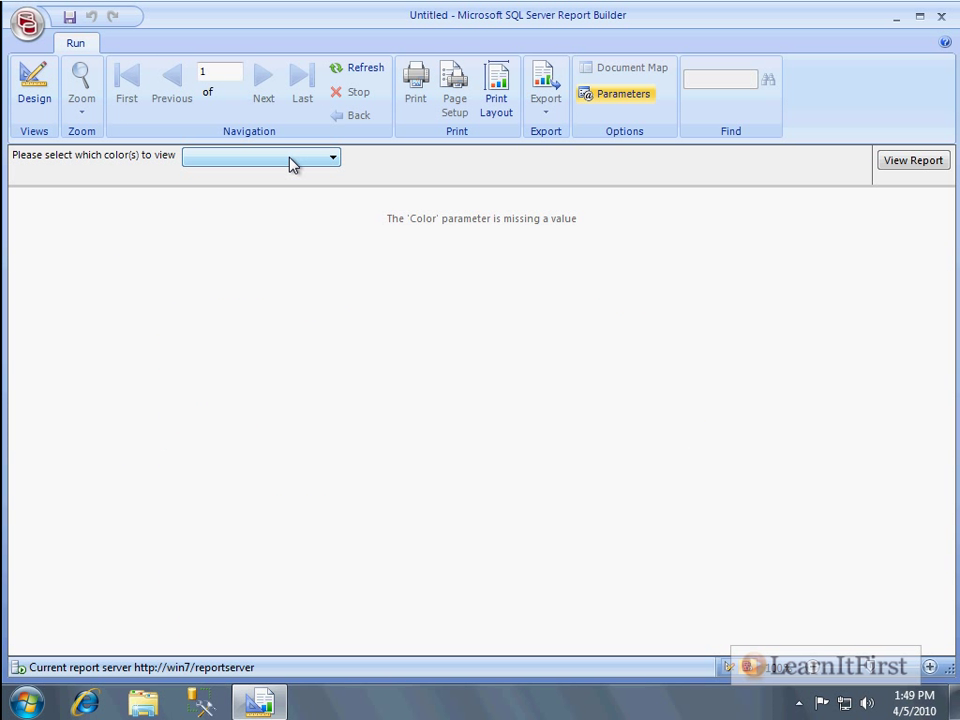
Step: Select only Black, Grey, Red and Silver/Black and view the report
left_click(335, 162)
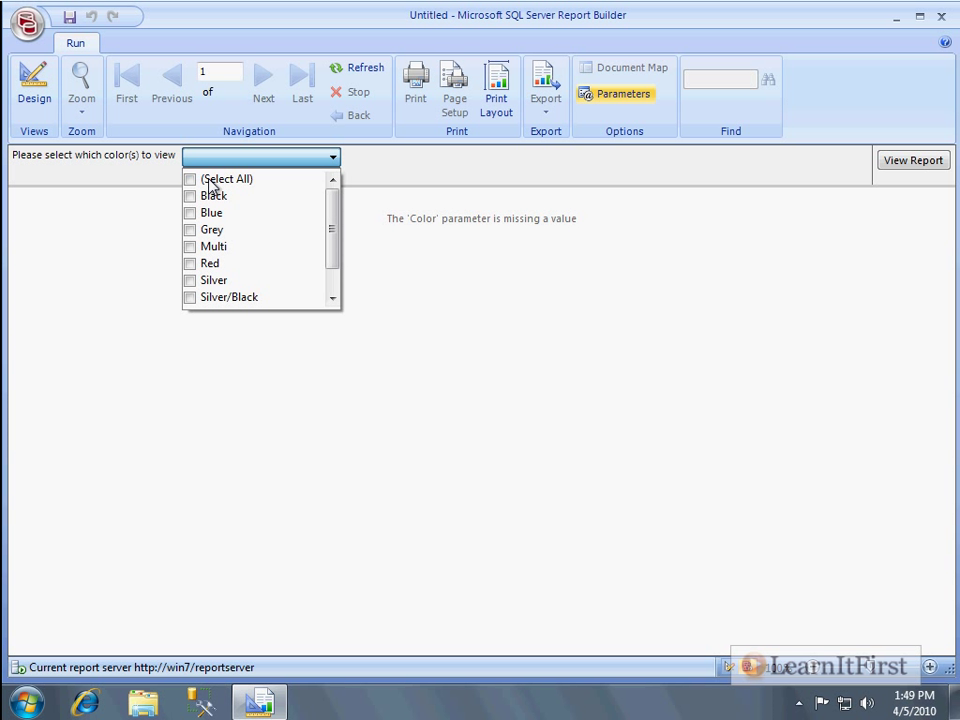
left_click(190, 180)
left_click(190, 180)
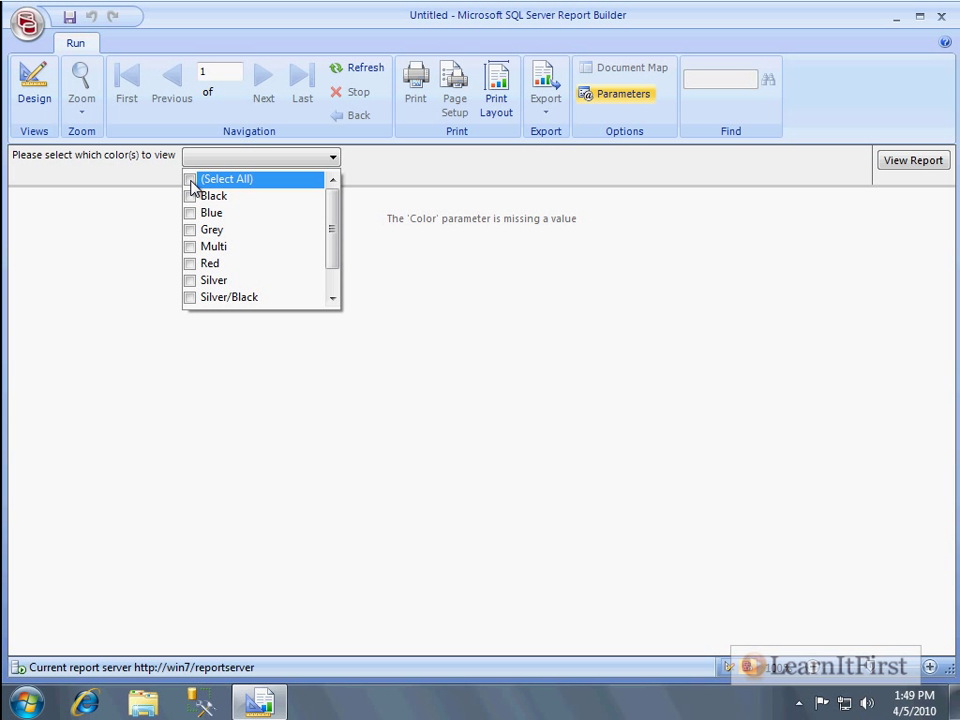
left_click(190, 196)
left_click(190, 230)
left_click(190, 263)
left_click(190, 297)
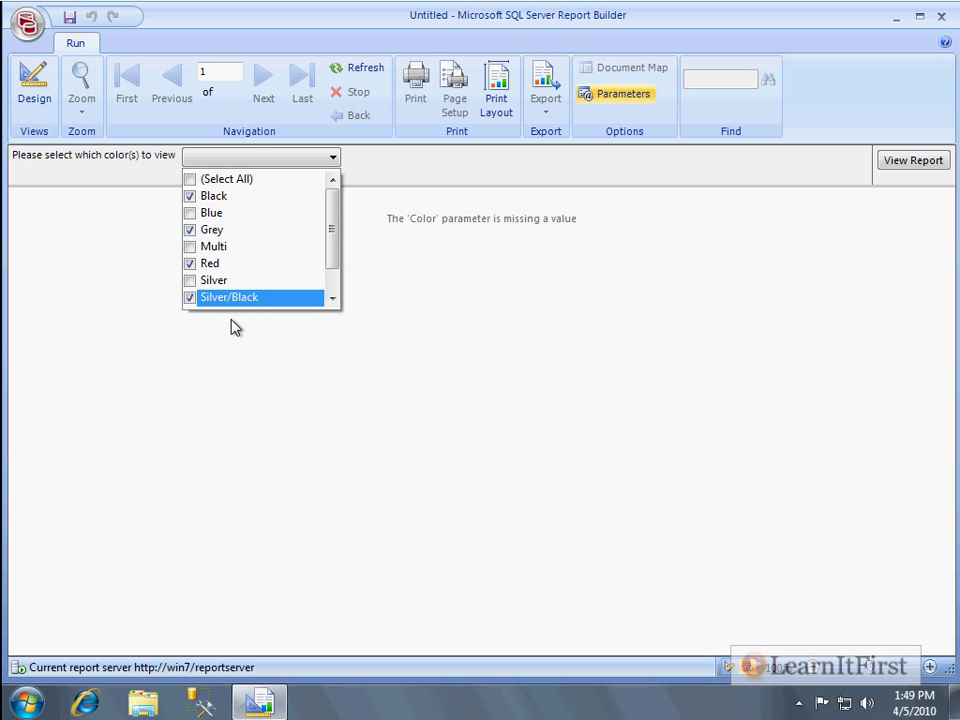
left_click(910, 164)
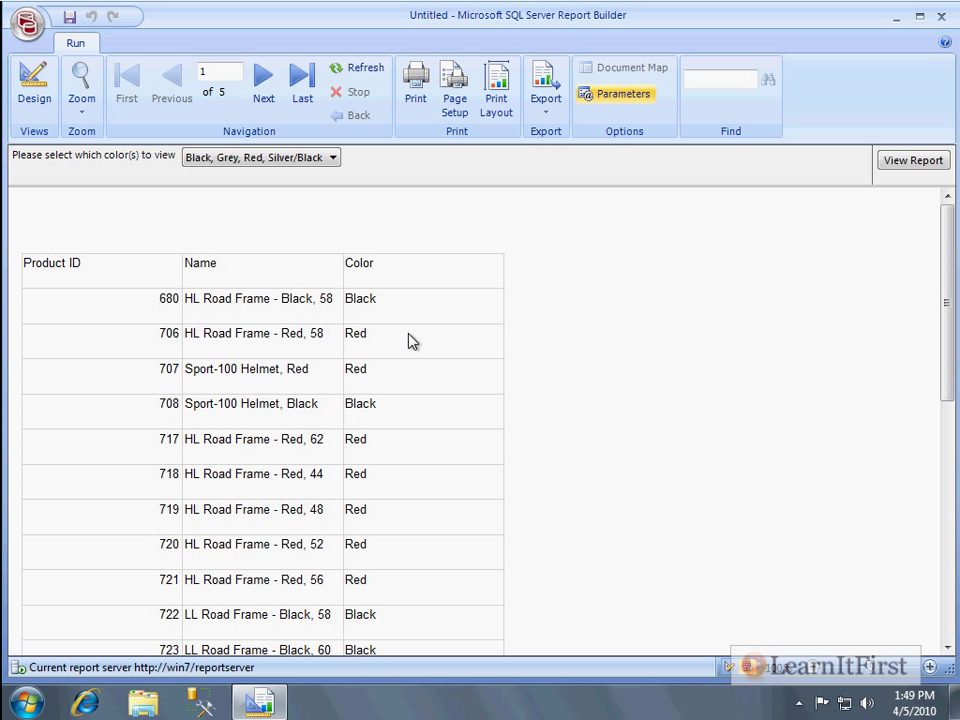
Step: Switch the Color parameter to specified available values and add a Black/Black row
left_click(48, 112)
left_click(74, 217)
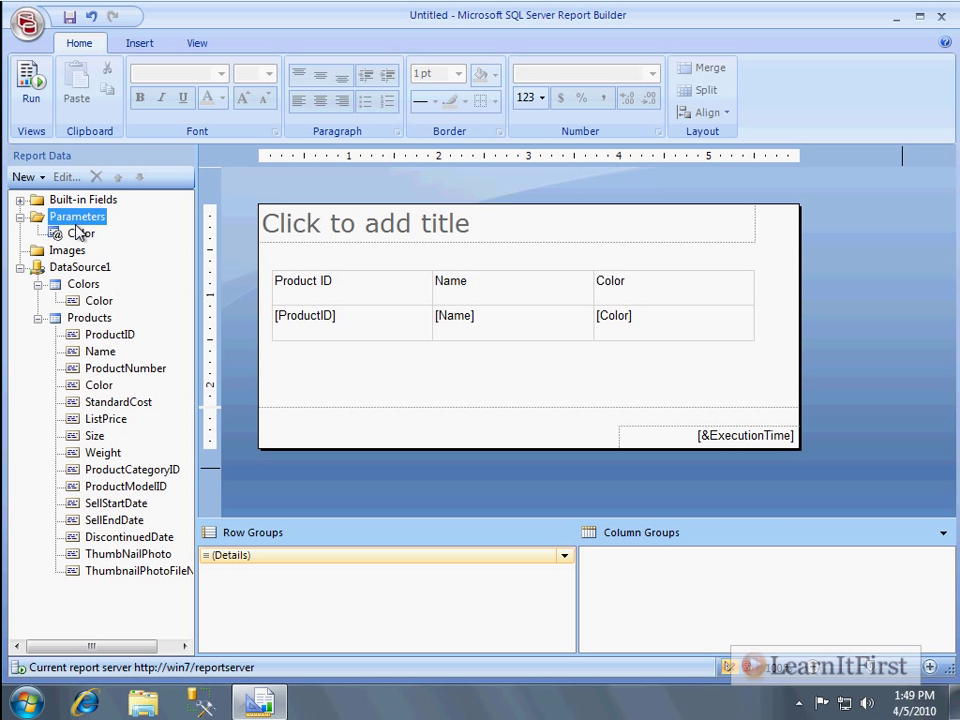
double_click(79, 234)
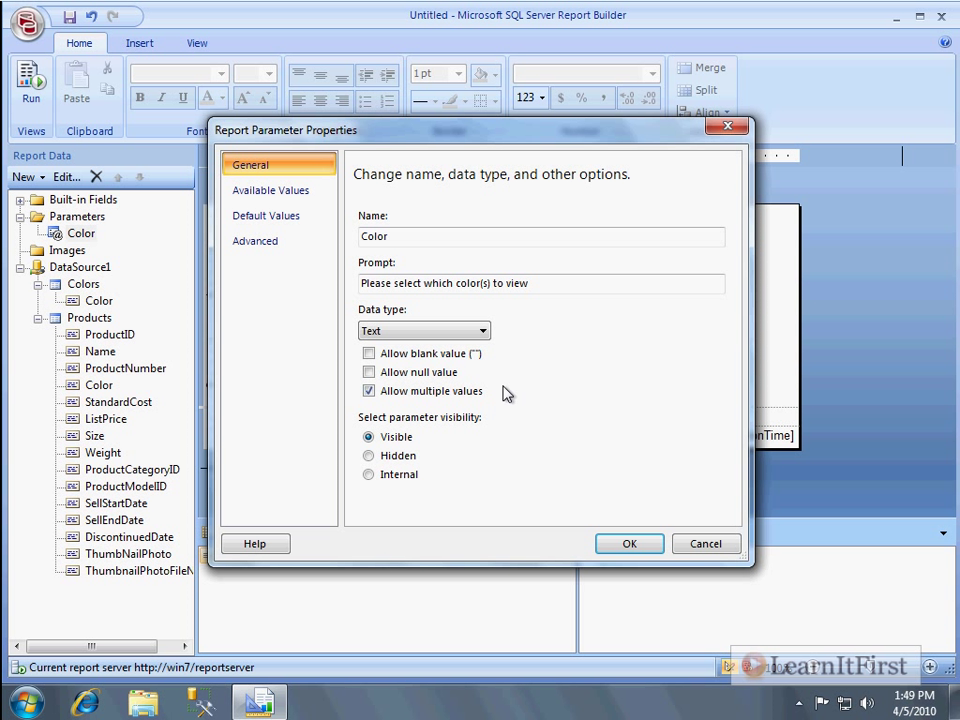
left_click(296, 192)
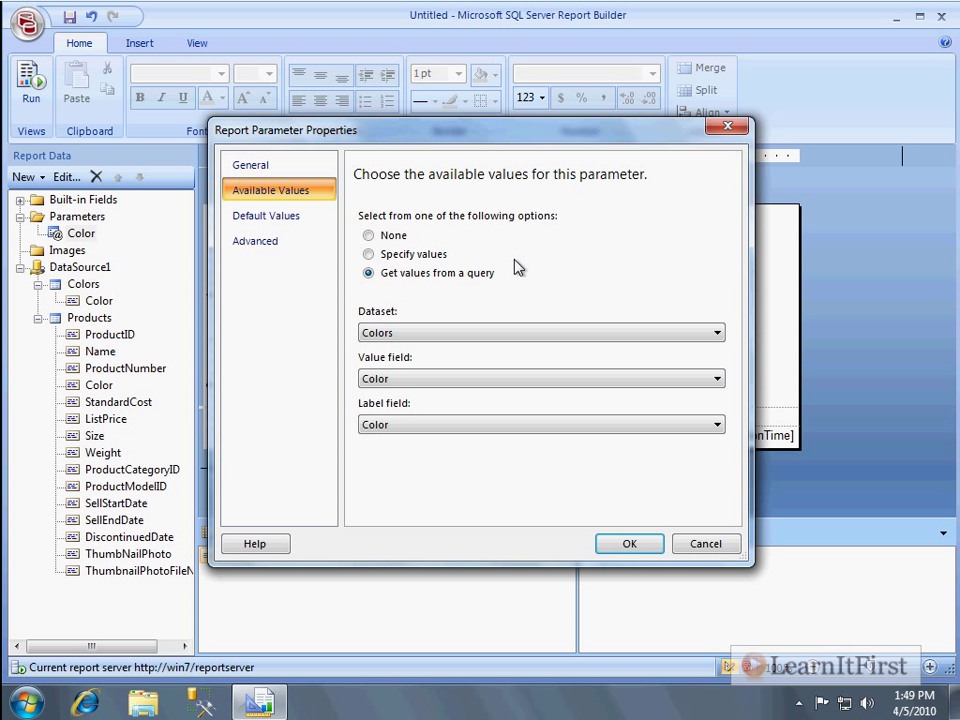
left_click(410, 256)
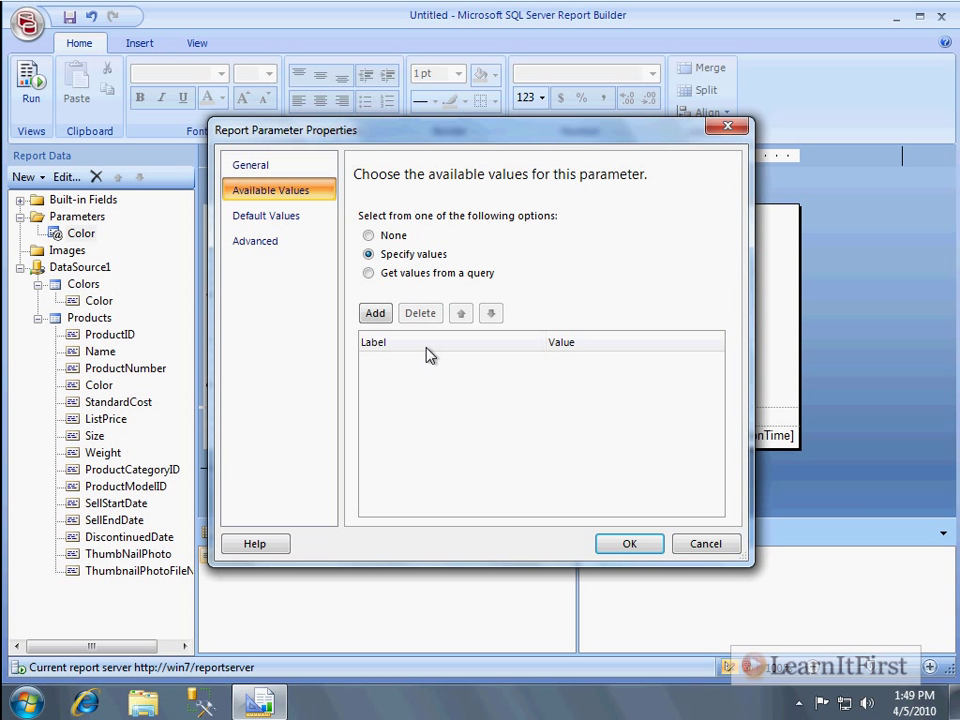
left_click(376, 313)
type("Black")
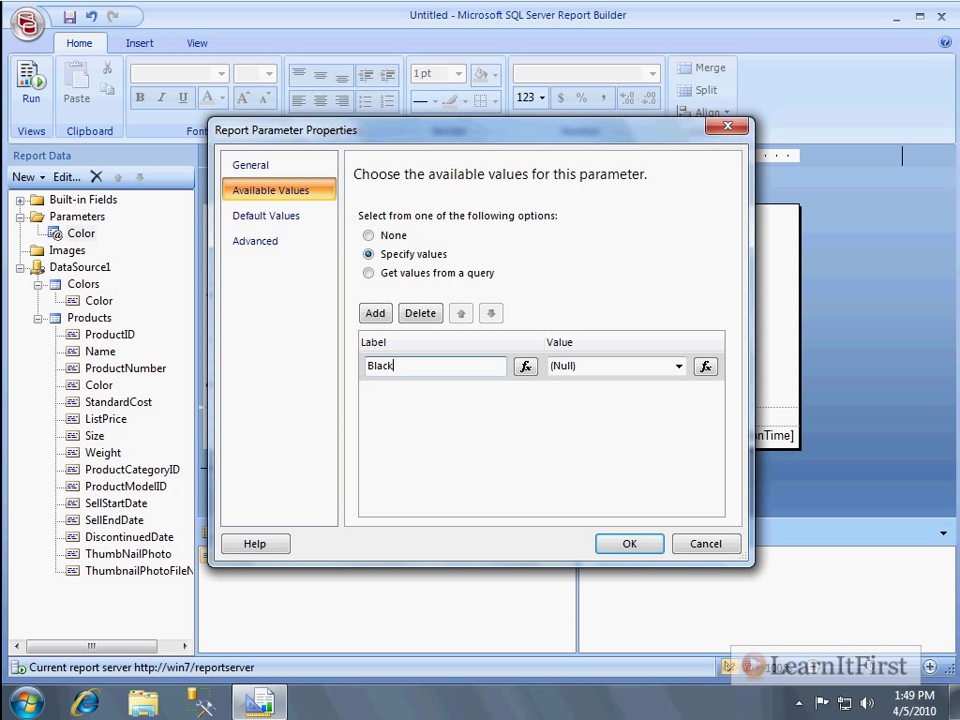
double_click(418, 368)
left_click(607, 373)
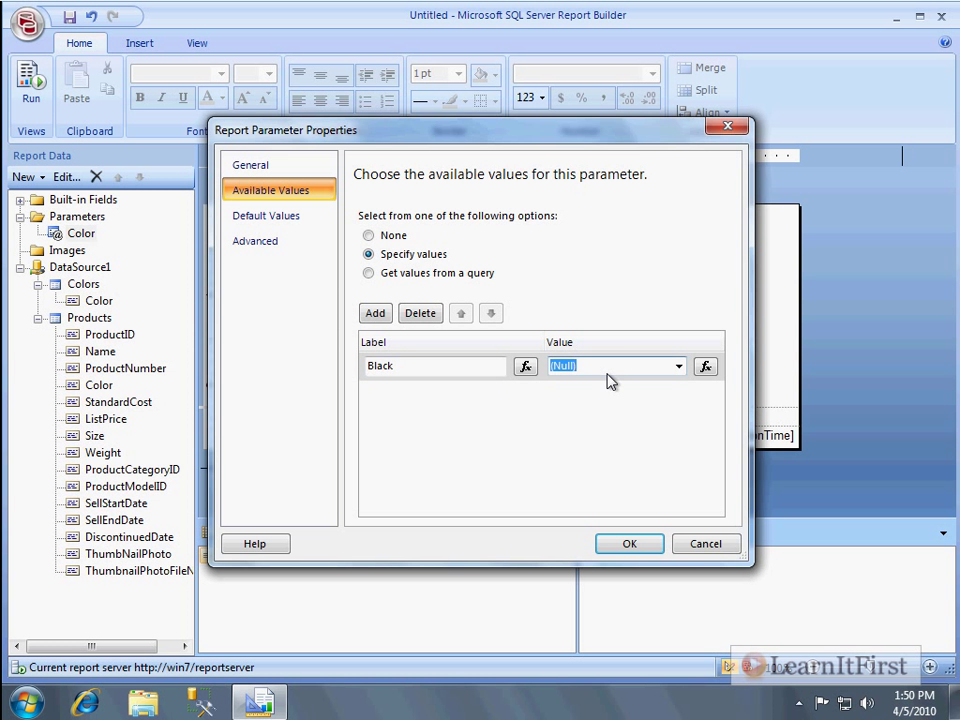
type("Black")
key("Return")
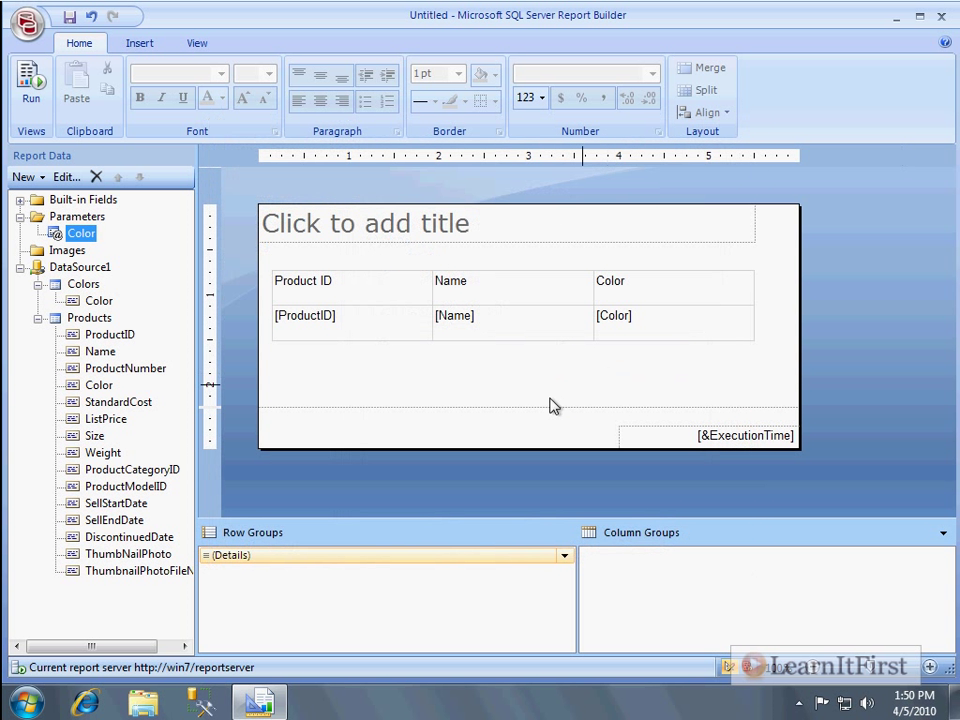
Step: Add an Azul/Blue row and relabel the first row's Black label as Negro
double_click(83, 234)
left_click(270, 190)
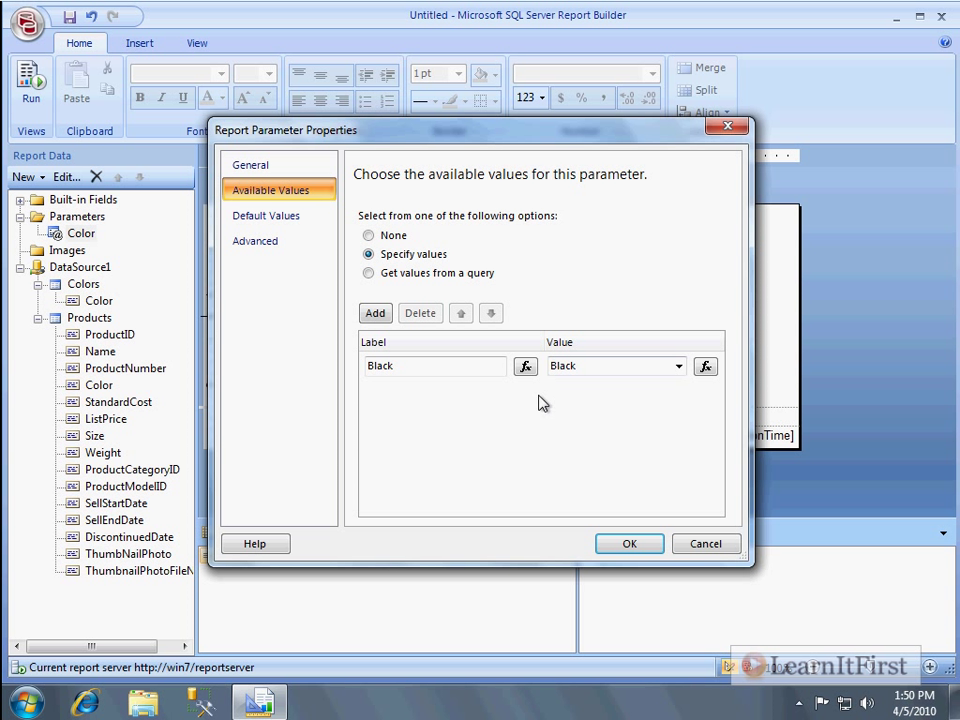
left_click(376, 314)
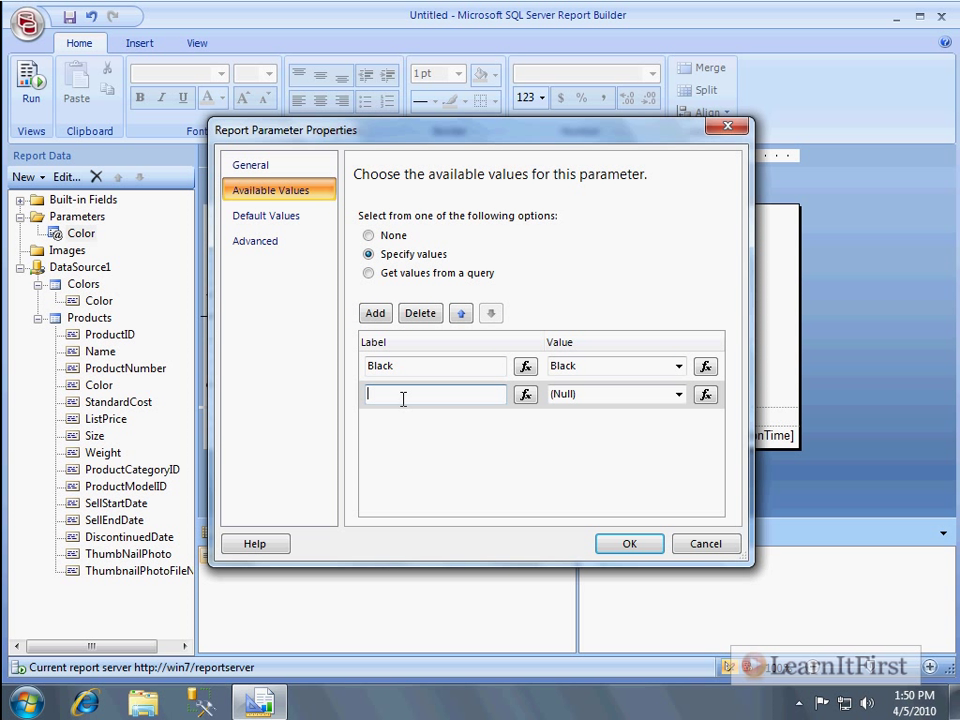
type("Z")
key("BackSpace")
type("Azul")
key("Tab")
type("Blue")
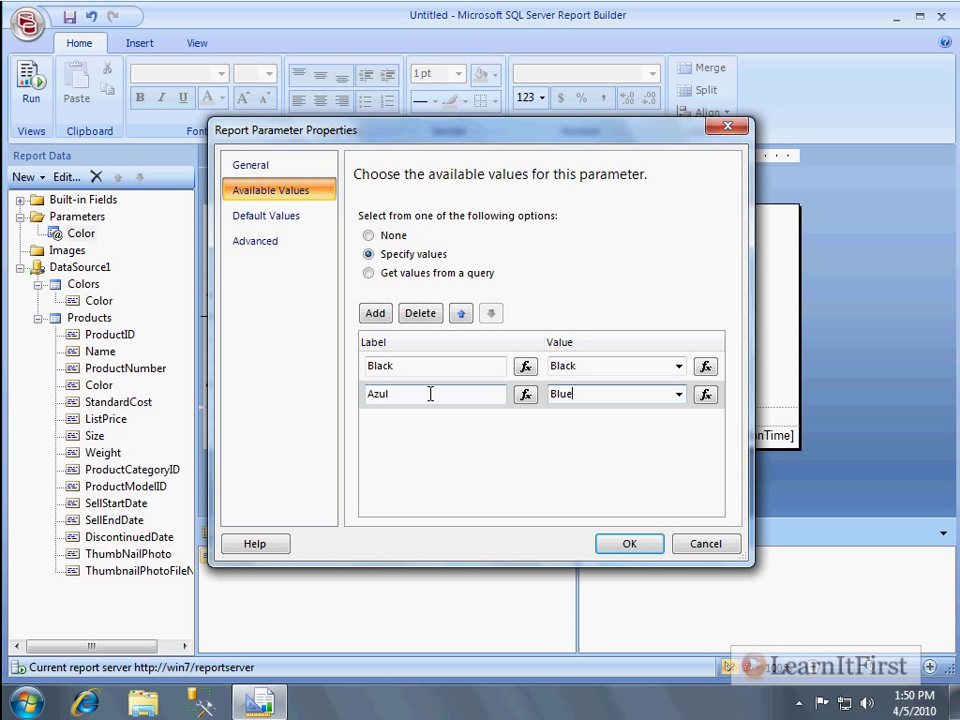
left_click(415, 367)
type("Negro")
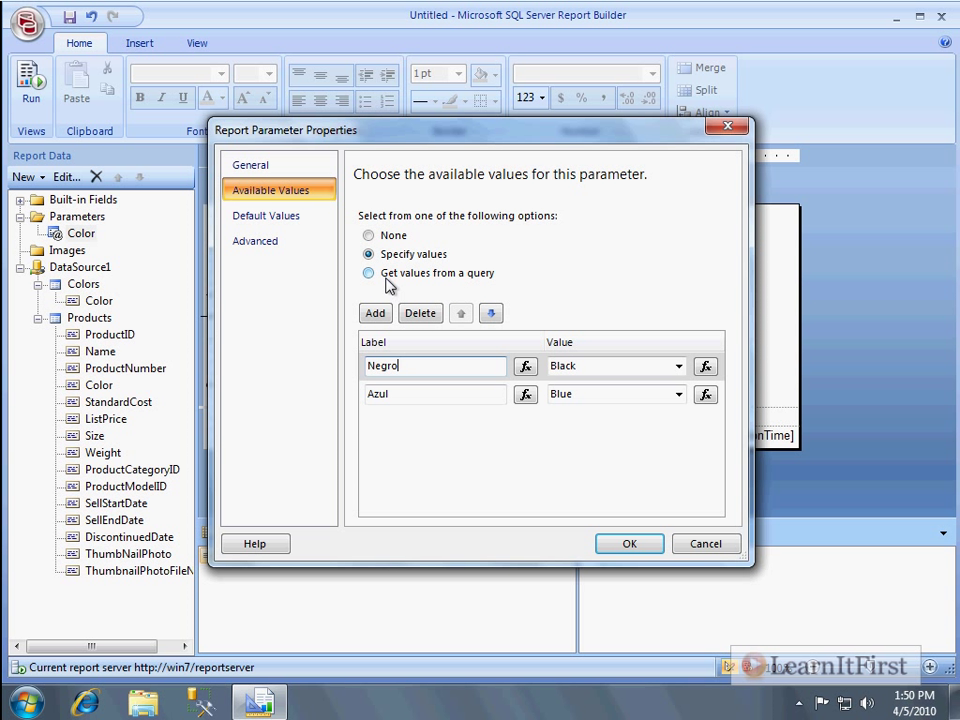
Step: Add an Amarillo/Yellow row and save the available values
left_click(378, 314)
type("Amarello")
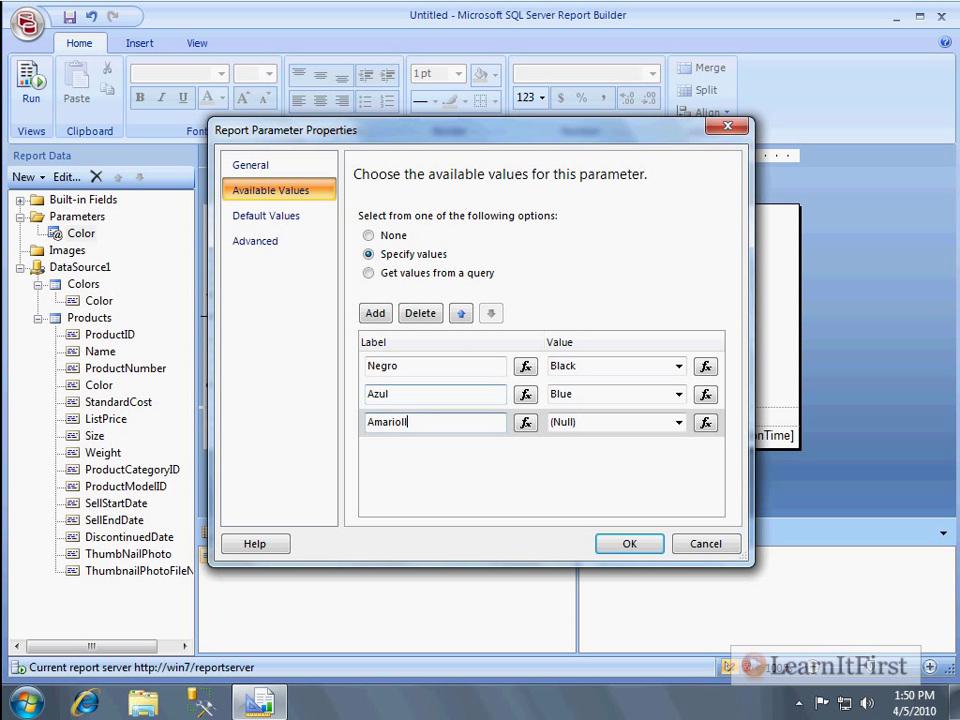
key("BackSpace")
key("BackSpace")
key("BackSpace")
key("BackSpace")
type("illo")
key("Tab")
key("Tab")
type("Yellow")
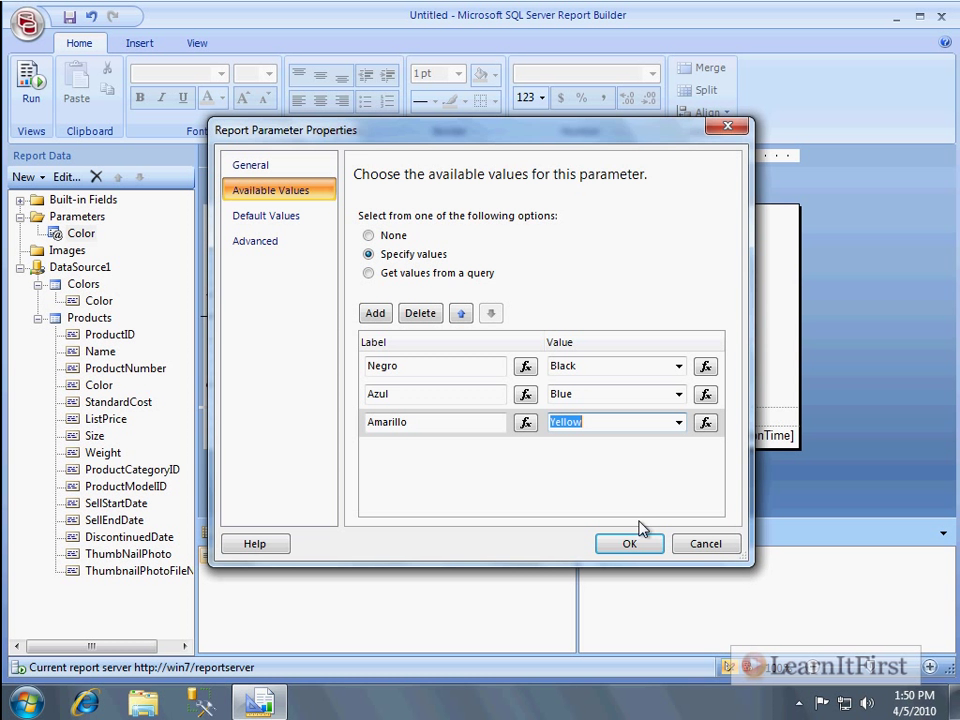
left_click(630, 545)
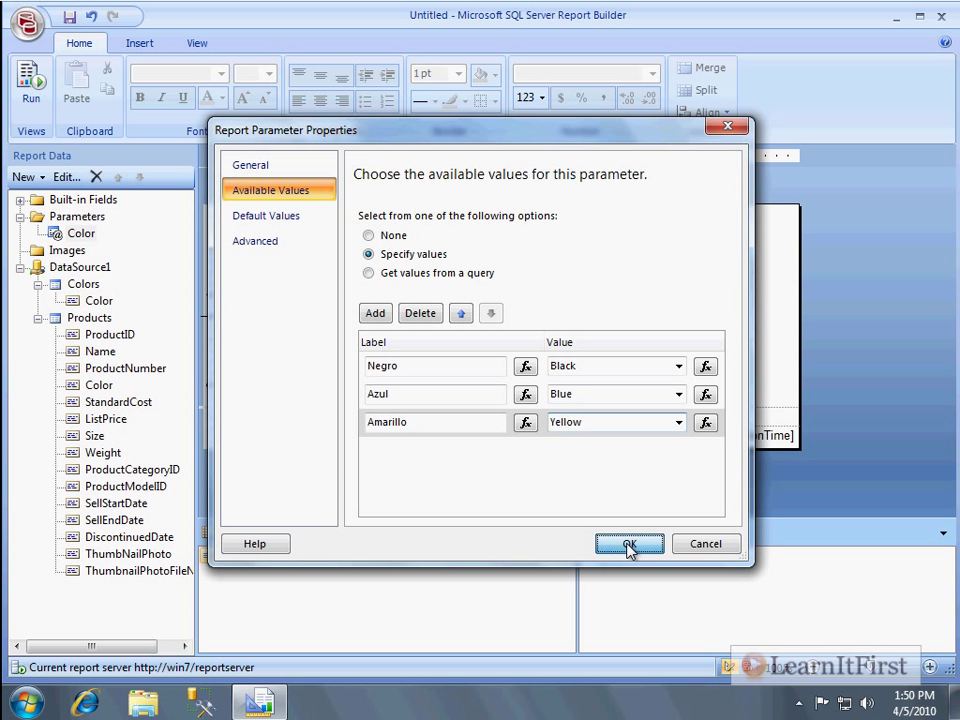
Step: Preview the report with Azul selected, then return to Design view
key("F5")
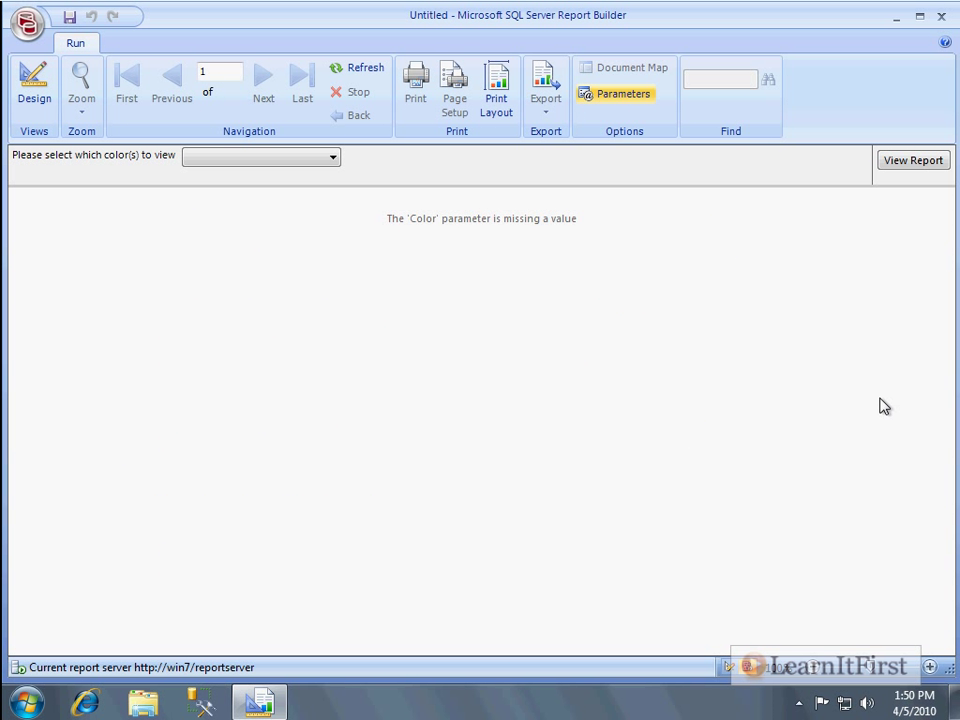
left_click(334, 159)
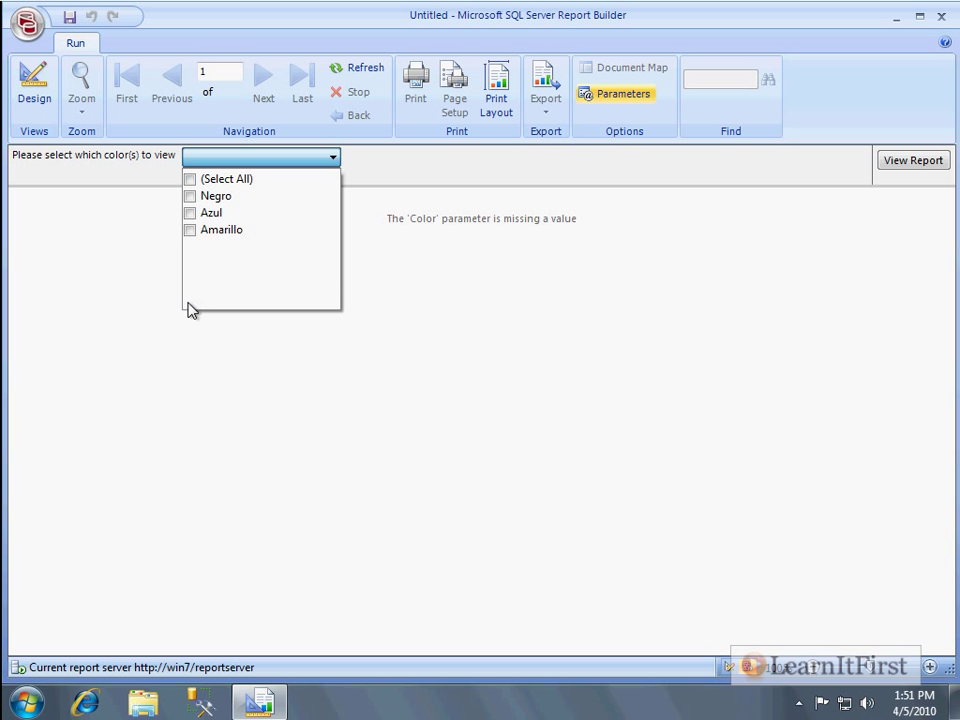
left_click(190, 213)
left_click(905, 160)
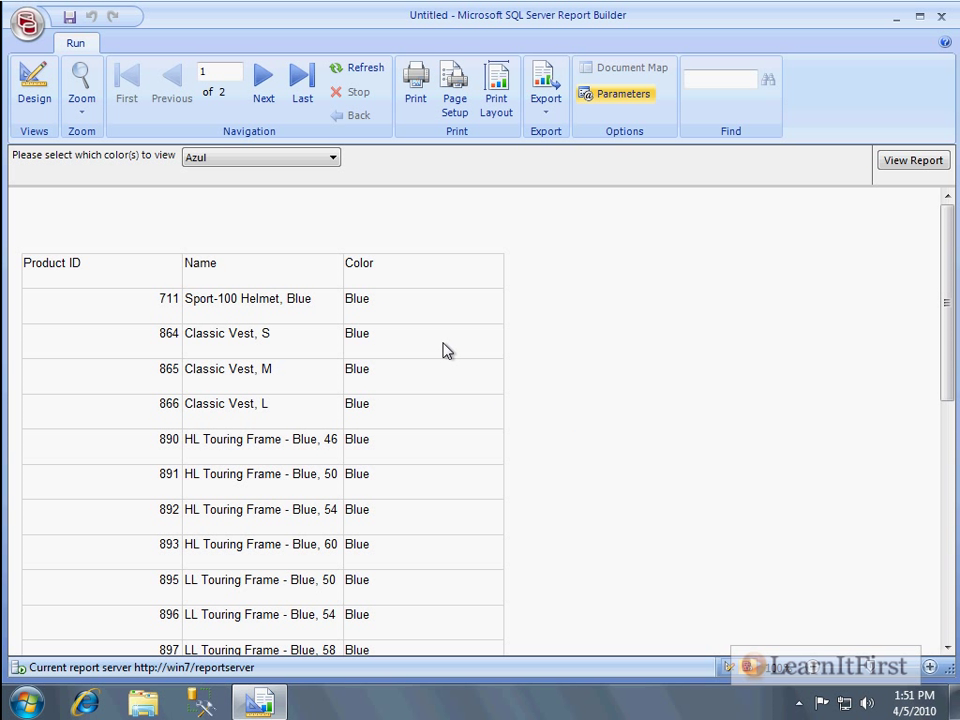
left_click(28, 100)
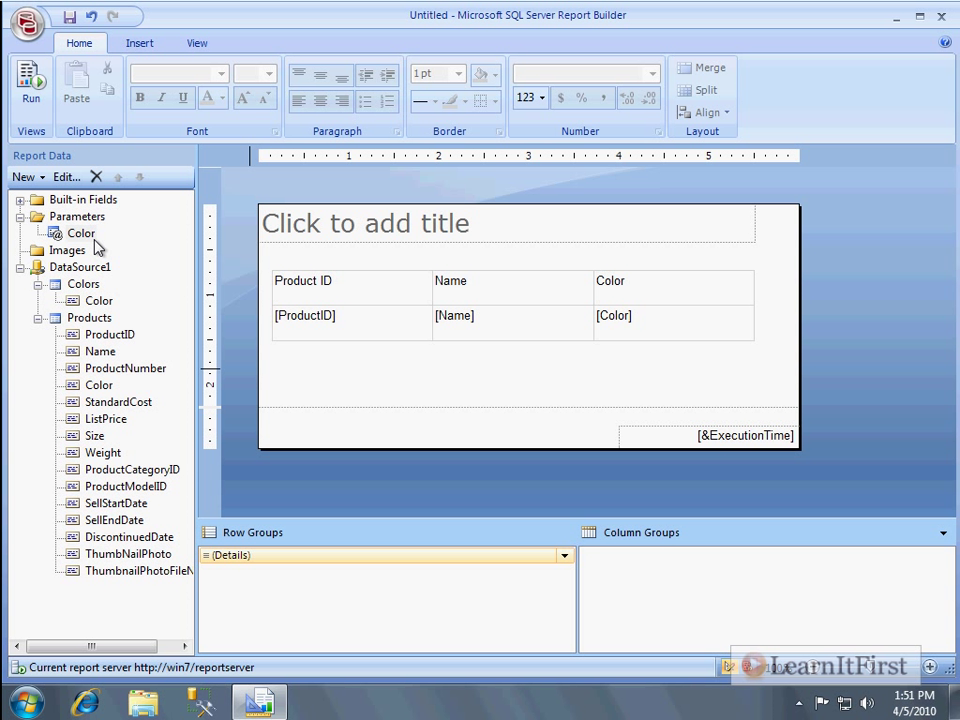
Step: Open the Color parameter's properties and review its Available Values, Default Values, Advanced and General pages
right_click(84, 235)
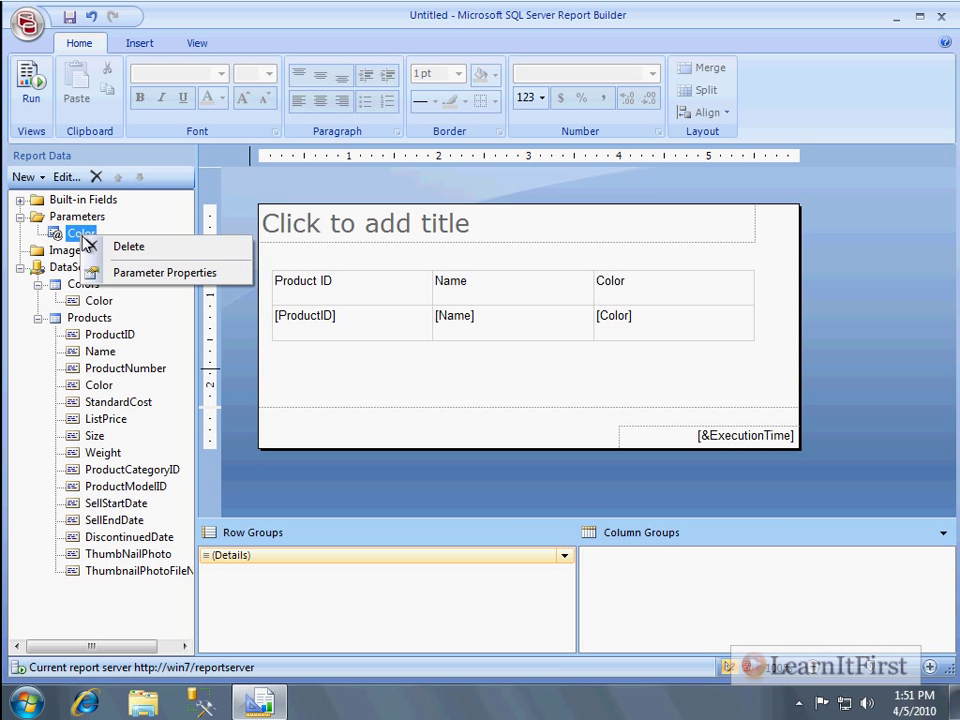
left_click(152, 273)
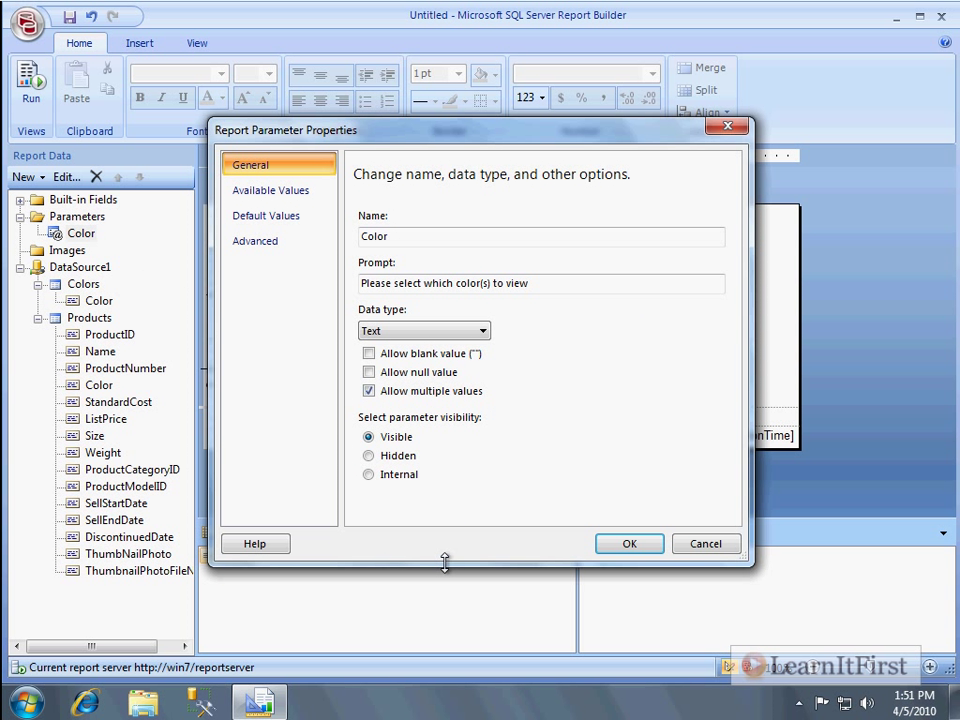
left_click(276, 197)
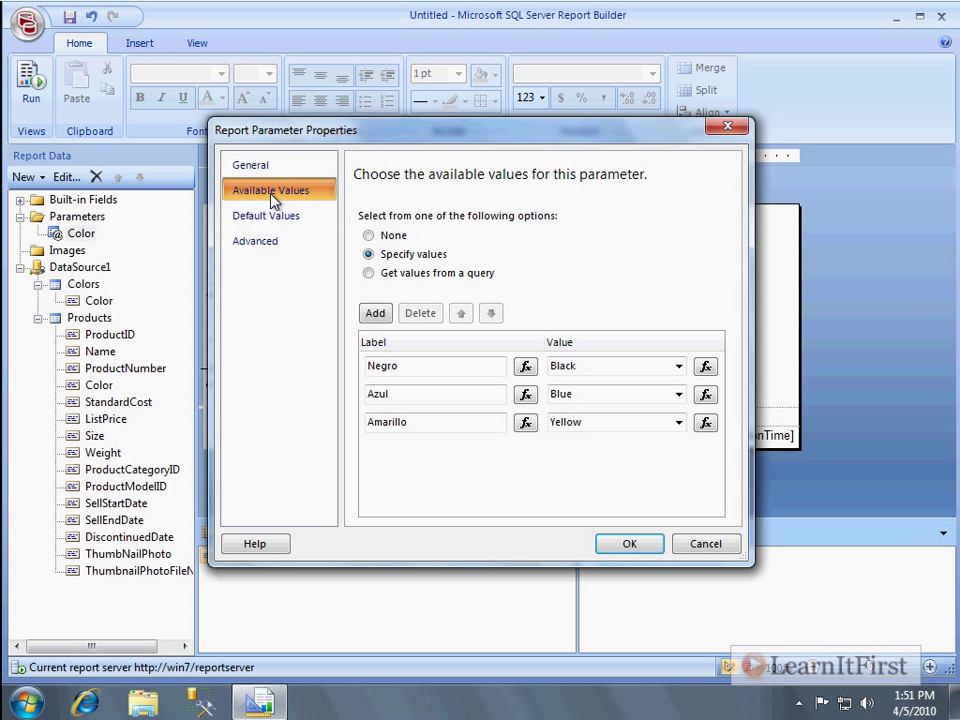
left_click(266, 214)
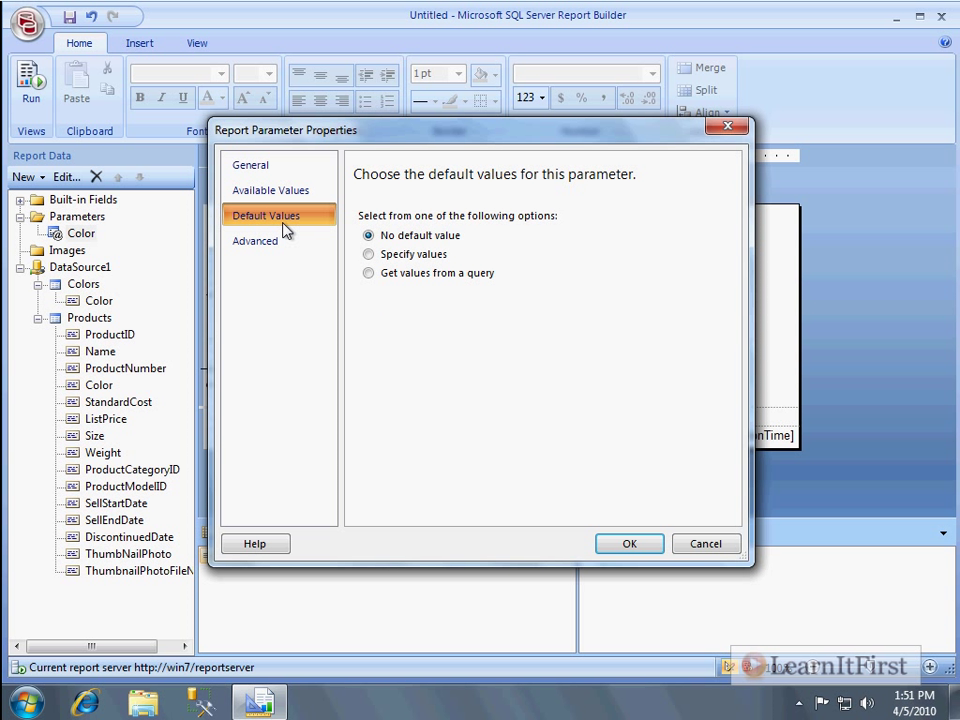
left_click(270, 241)
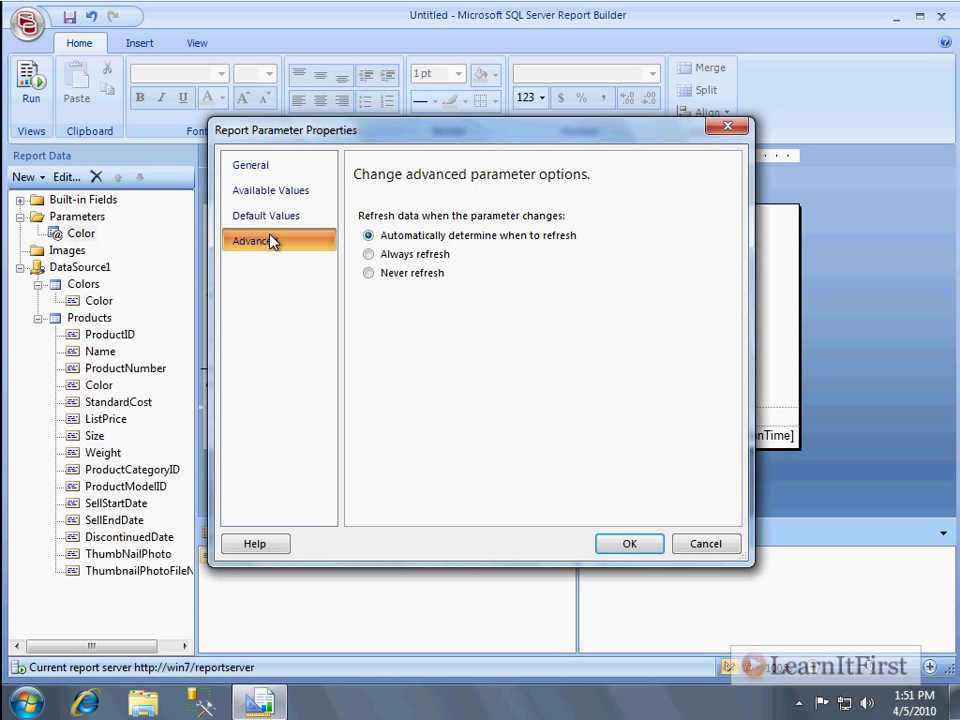
left_click(250, 167)
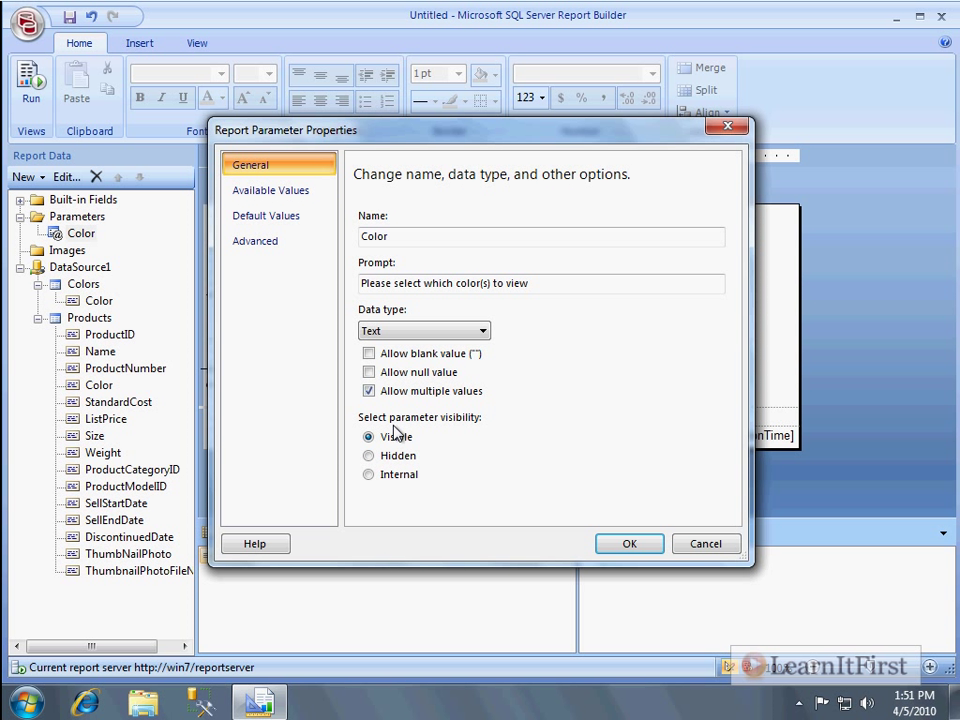